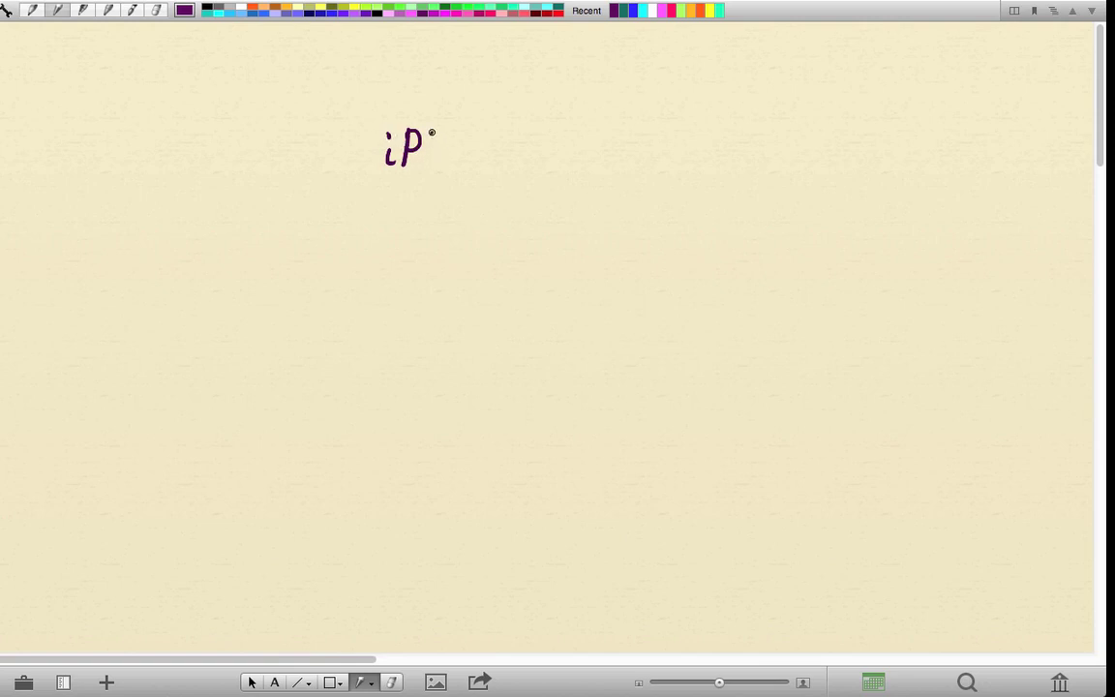
Handwrite the underlined title "iPhone-5" and draw an arrow branching down from it to the label "Sales"
drag(489, 158, 504, 165)
drag(357, 197, 565, 180)
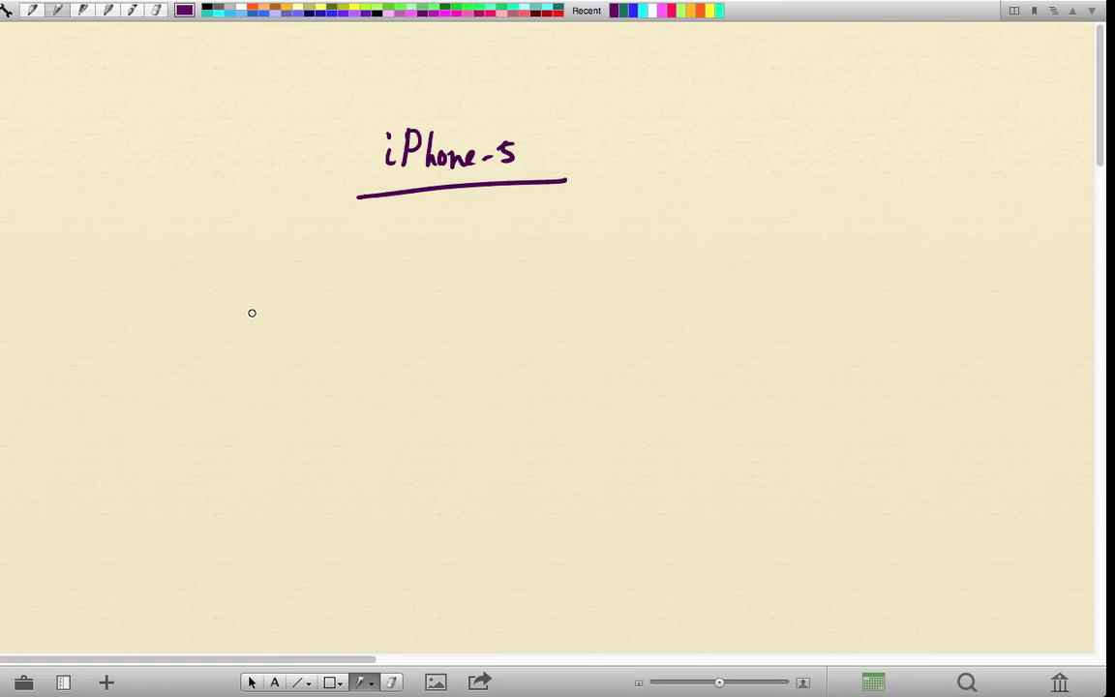
drag(442, 221, 266, 282)
mouse_move(224, 316)
mouse_down()
mouse_move(213, 339)
mouse_move(258, 338)
mouse_up()
drag(260, 332, 271, 337)
Draw two more arrows branching from the title to the handwritten labels "General" and "MRP"
drag(444, 220, 450, 261)
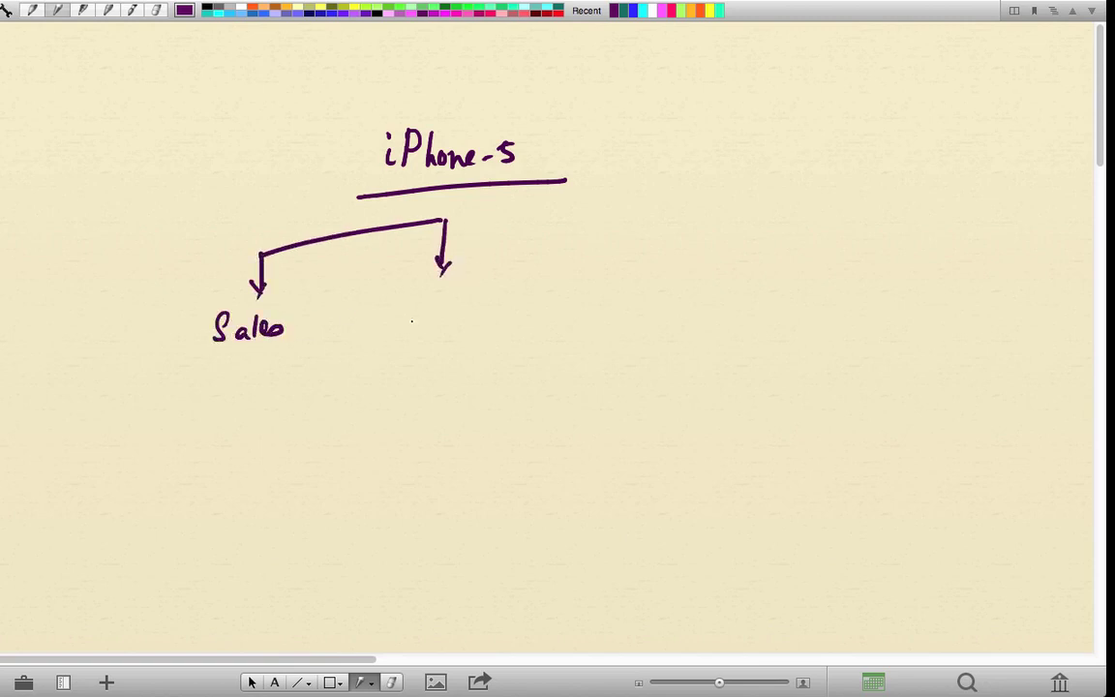
mouse_move(417, 303)
mouse_down()
mouse_move(413, 323)
mouse_move(476, 324)
mouse_up()
drag(450, 222, 651, 264)
drag(611, 299, 611, 323)
drag(627, 299, 637, 323)
drag(637, 301, 657, 325)
drag(657, 301, 658, 312)
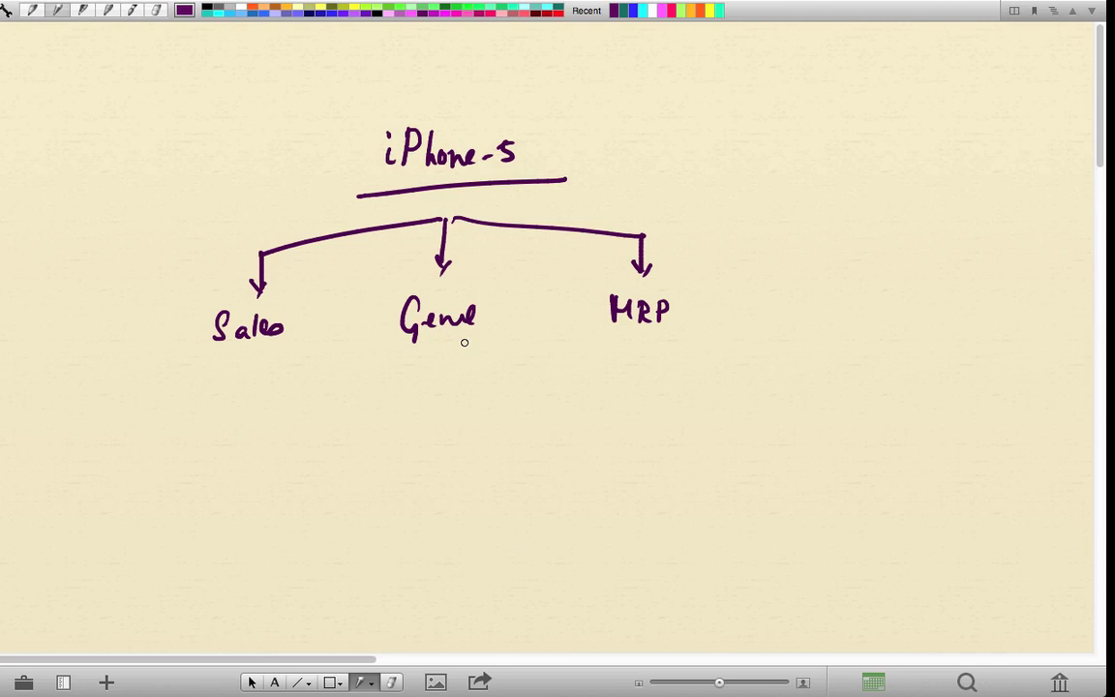
Draw a box around the "General" label and handwrite an underlined "Purchasing" beneath it
mouse_move(491, 293)
mouse_down()
mouse_move(444, 292)
mouse_move(393, 356)
mouse_move(489, 316)
mouse_move(489, 351)
mouse_up()
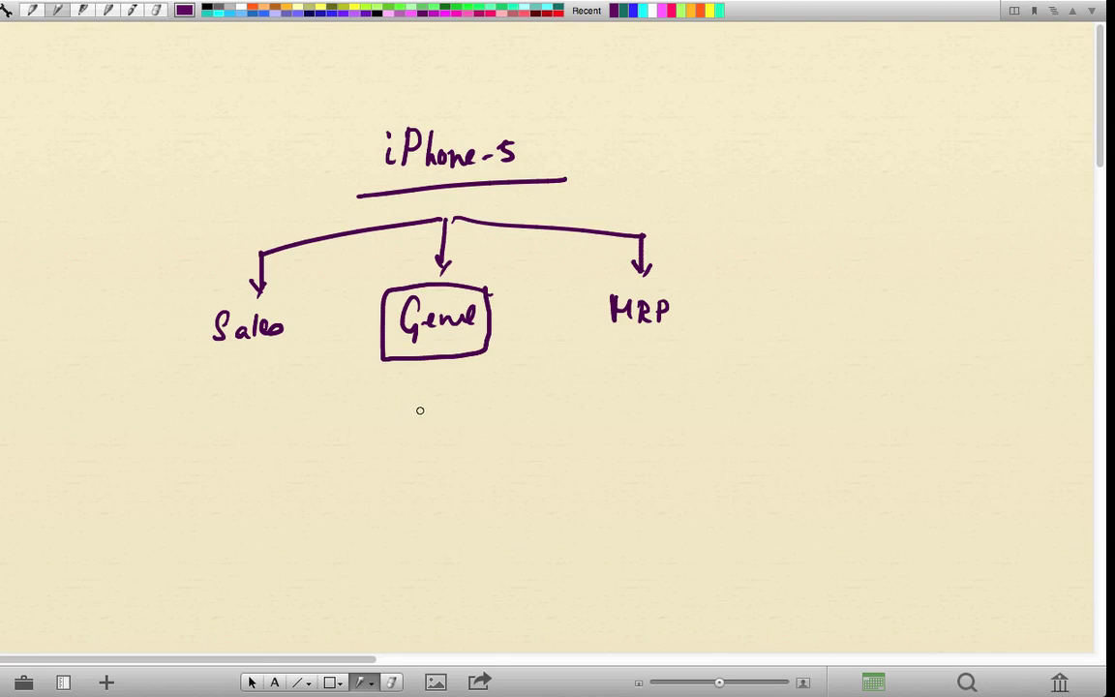
drag(412, 395, 527, 399)
drag(373, 431, 544, 404)
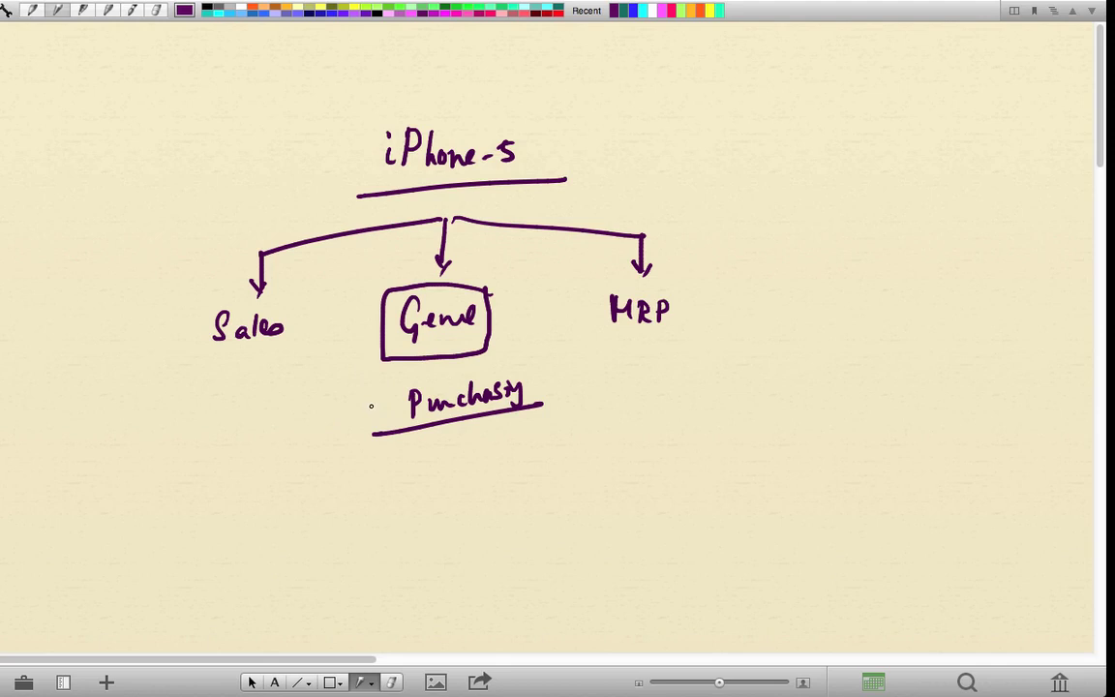
Draw a curved arrow from "Purchasing" to "Sales" and handwrite an underlined "Extension" below the arrow
mouse_move(371, 407)
mouse_down()
mouse_move(251, 386)
mouse_move(263, 397)
mouse_up()
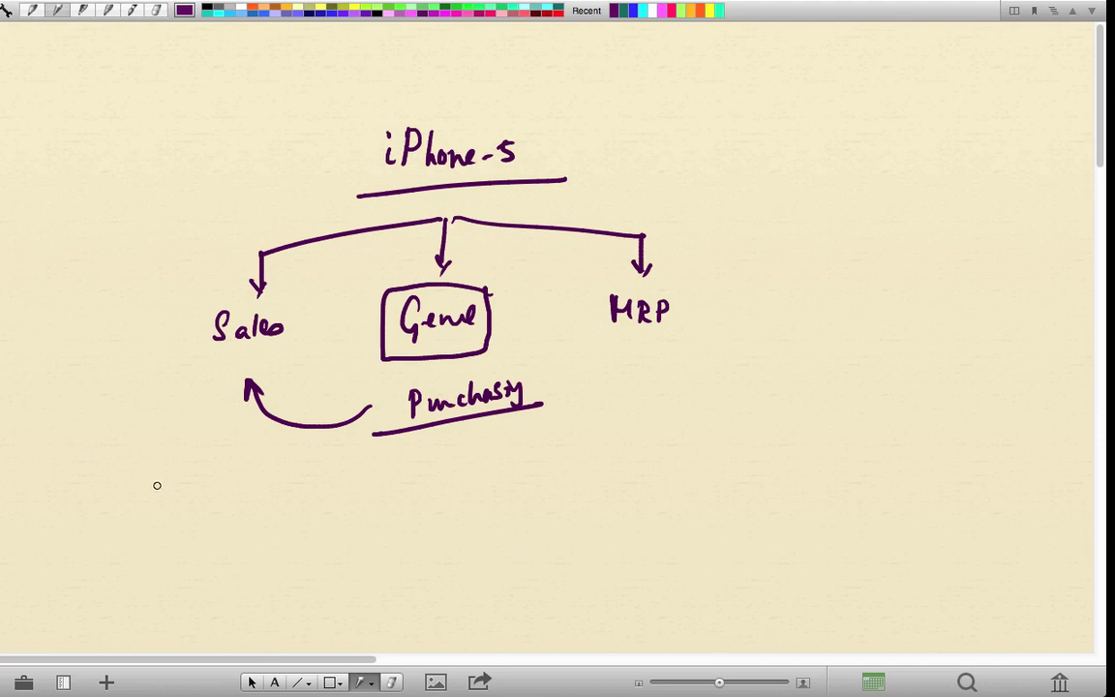
mouse_move(238, 491)
mouse_down()
mouse_move(250, 508)
mouse_move(320, 475)
mouse_move(367, 468)
mouse_up()
drag(228, 544, 387, 477)
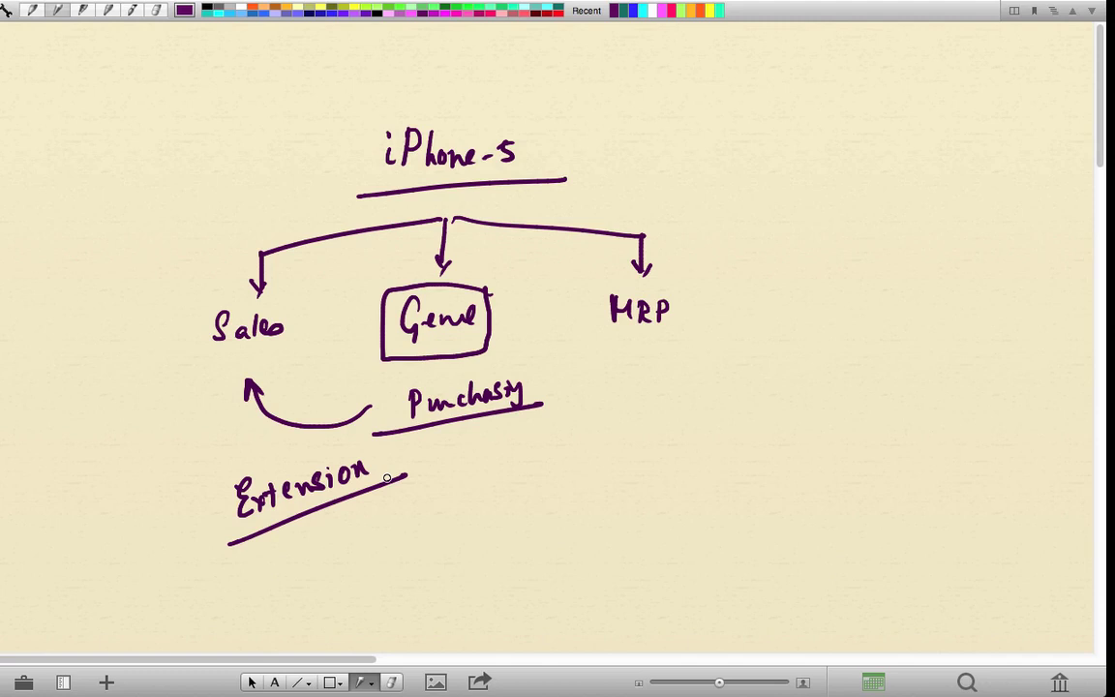
Draw a vertical divider beside the diagram and handwrite the underlined heading "Org Elements" on the empty side
scroll(386, 477, right, 5)
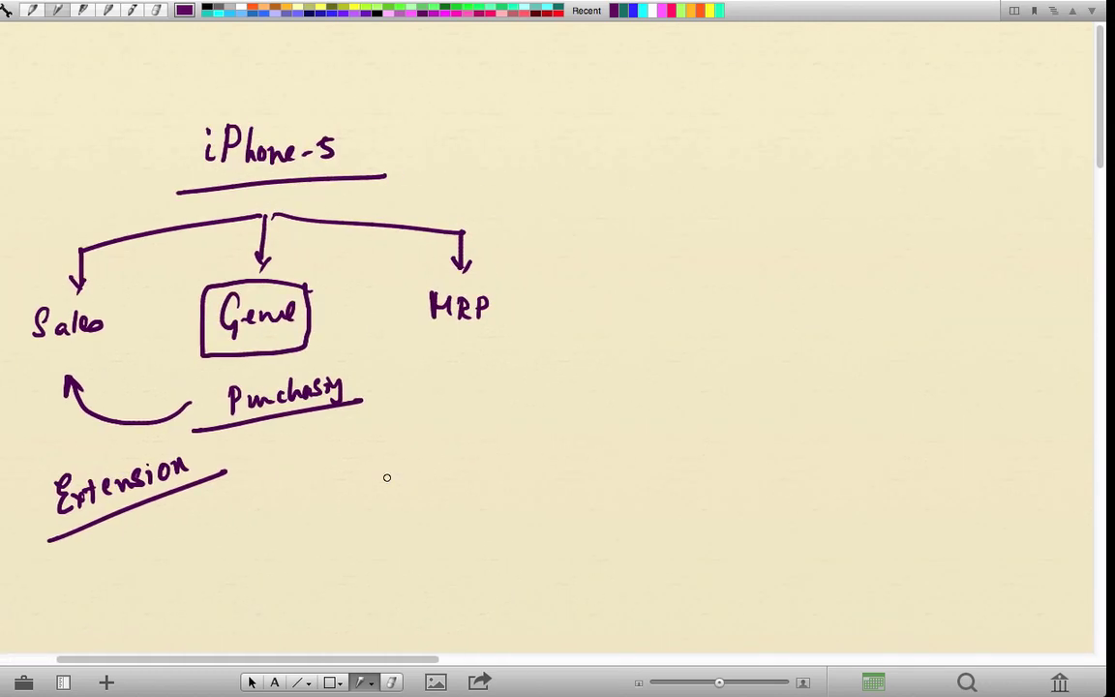
drag(536, 128, 546, 551)
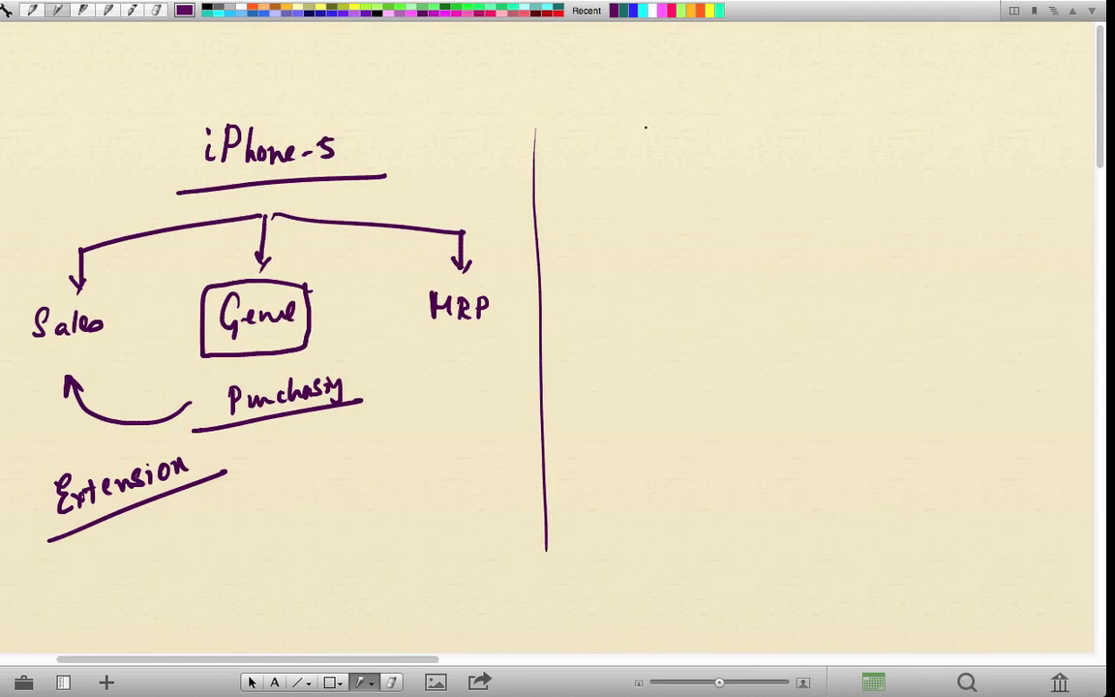
mouse_move(645, 126)
mouse_down()
mouse_move(647, 143)
mouse_move(662, 122)
mouse_up()
mouse_move(668, 145)
mouse_down()
mouse_move(680, 128)
mouse_move(685, 158)
mouse_up()
mouse_move(717, 101)
mouse_down()
mouse_move(718, 124)
mouse_move(770, 114)
mouse_move(789, 92)
mouse_move(808, 97)
mouse_up()
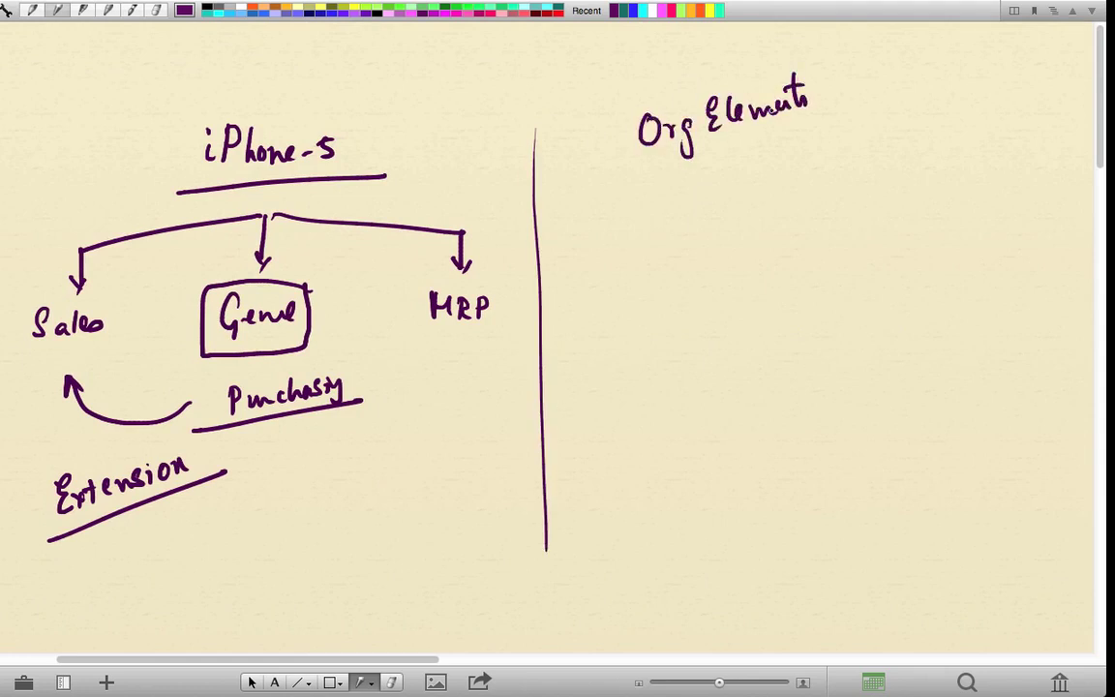
drag(612, 174, 869, 118)
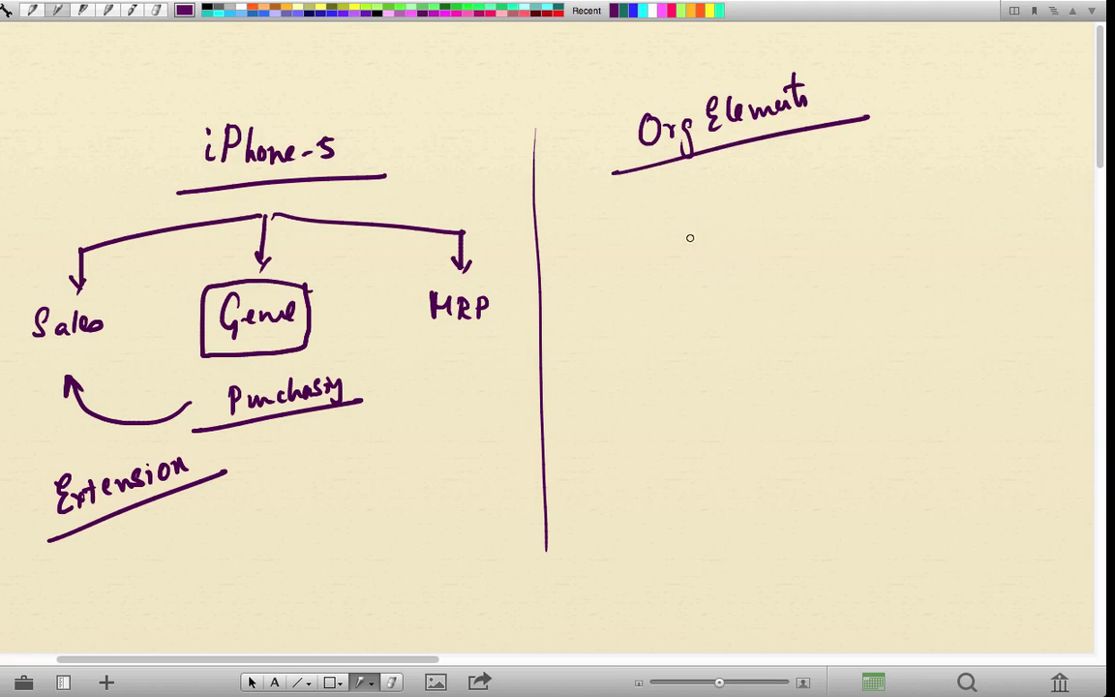
Handwrite an underlined "US" under Org Elements with a curved arrow to "India" and a column of dots below India
mouse_move(635, 238)
mouse_down()
mouse_move(689, 277)
mouse_move(771, 193)
mouse_move(858, 230)
mouse_move(858, 265)
mouse_move(907, 244)
mouse_move(936, 258)
mouse_up()
click(864, 333)
click(870, 366)
click(876, 392)
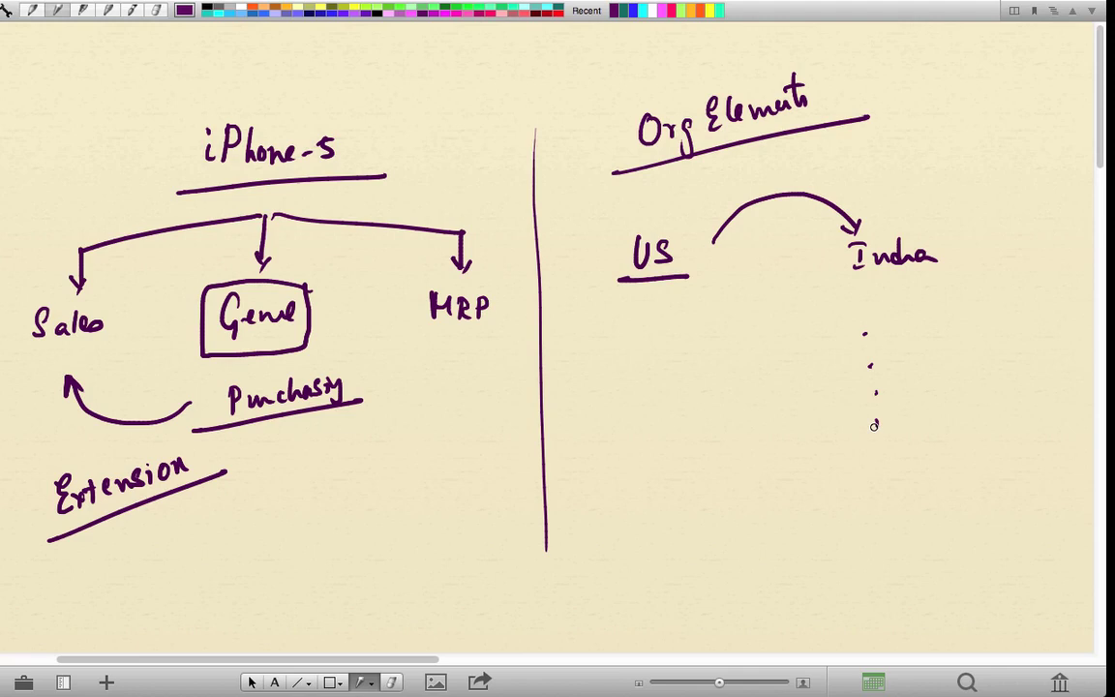
Switch to SAPGUI and go back from the Create Material screen to SAP Easy Access
key(super+Tab)
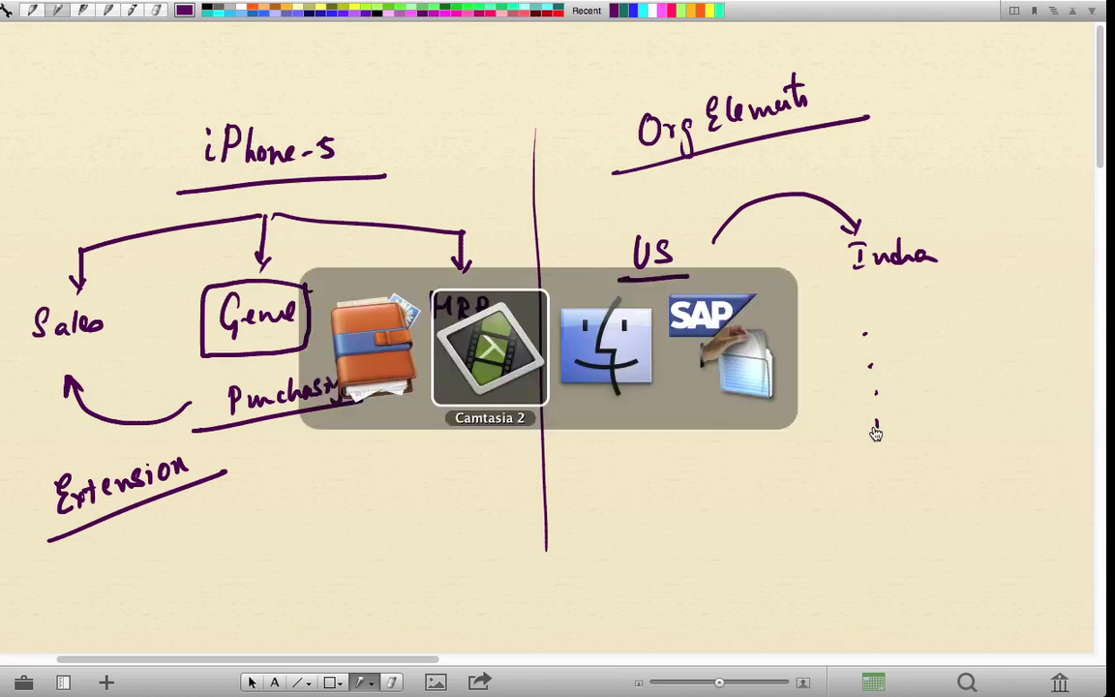
key(super+Tab)
key(super+Tab)
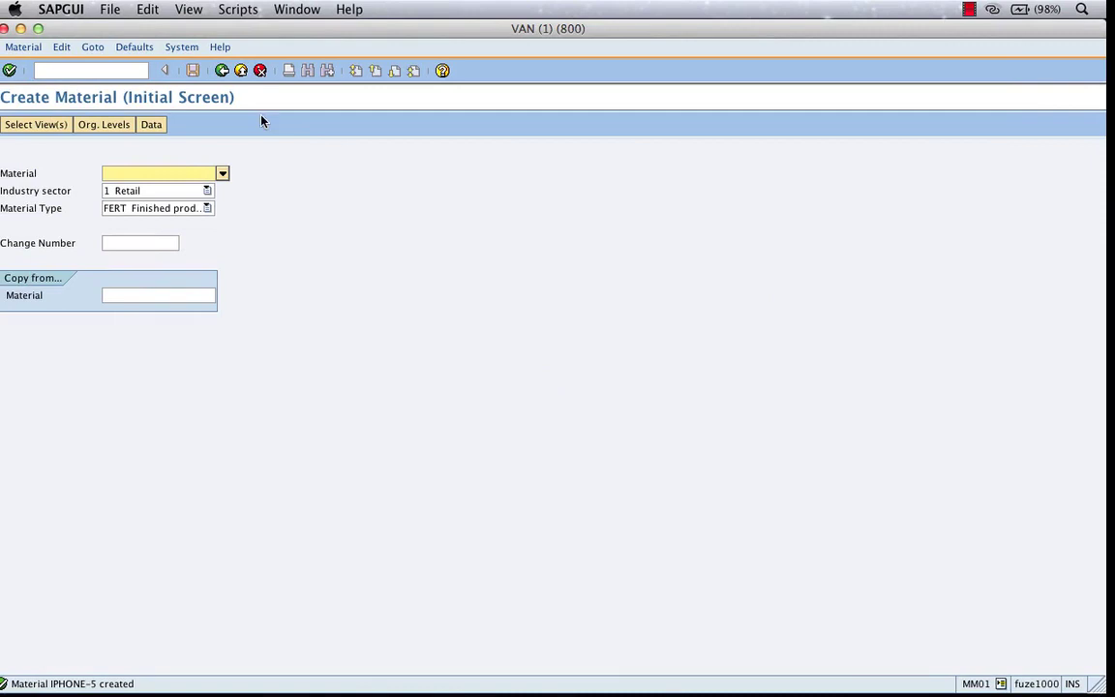
click(223, 71)
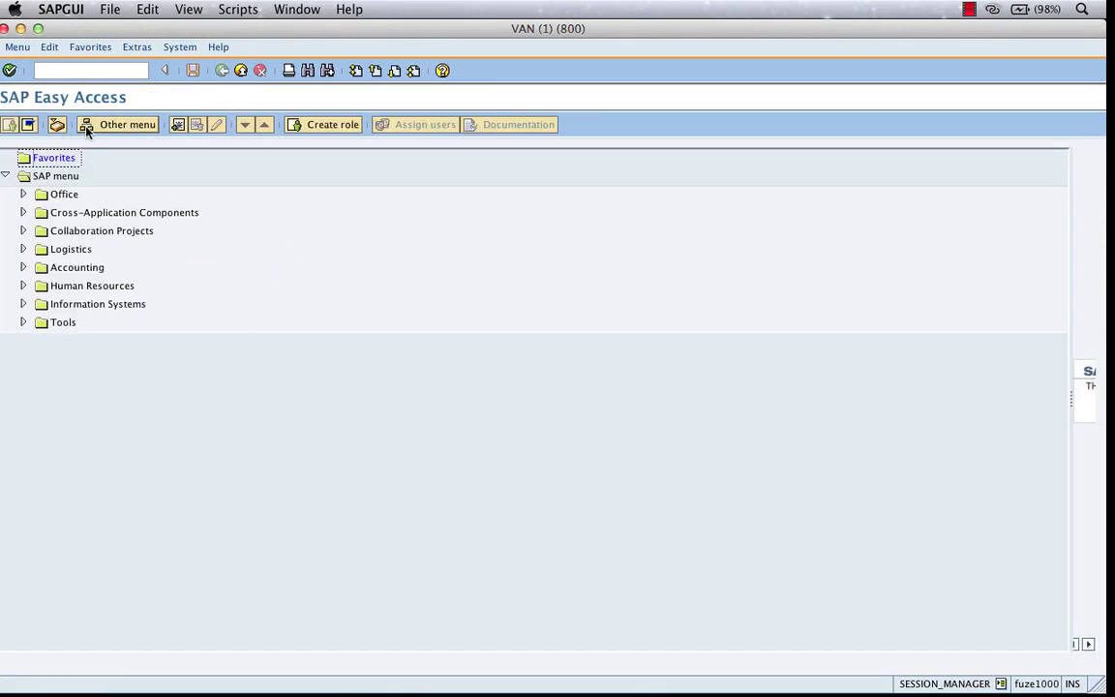
Start transaction mm01 to open the initial Create Material screen
click(91, 71)
text(mm0)
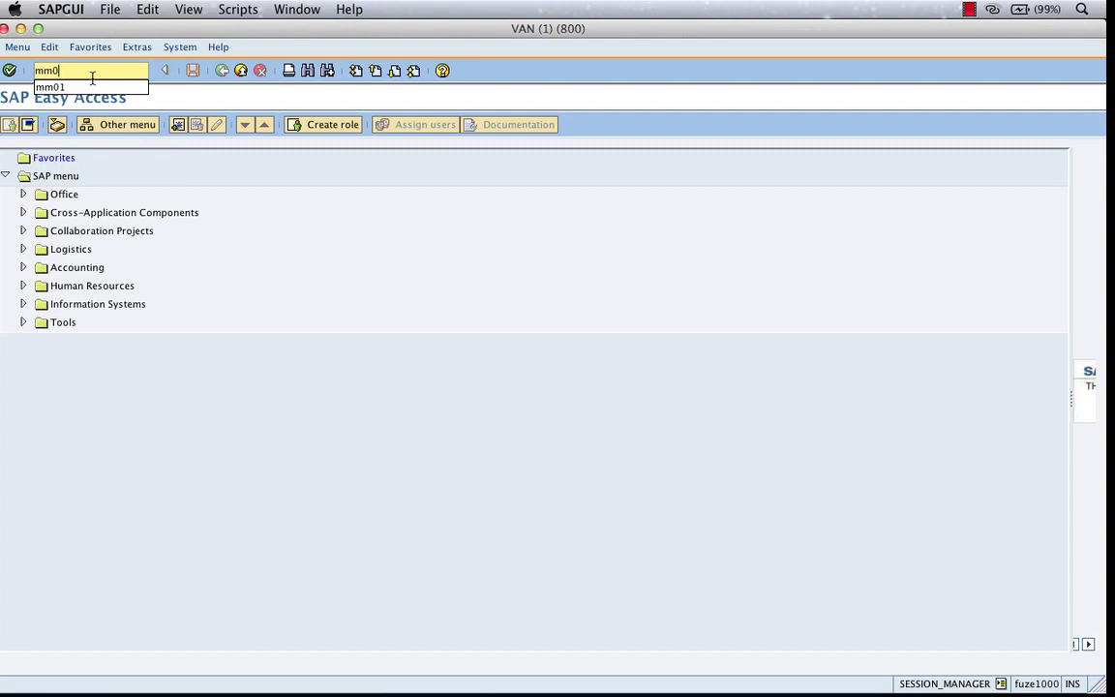
text(1)
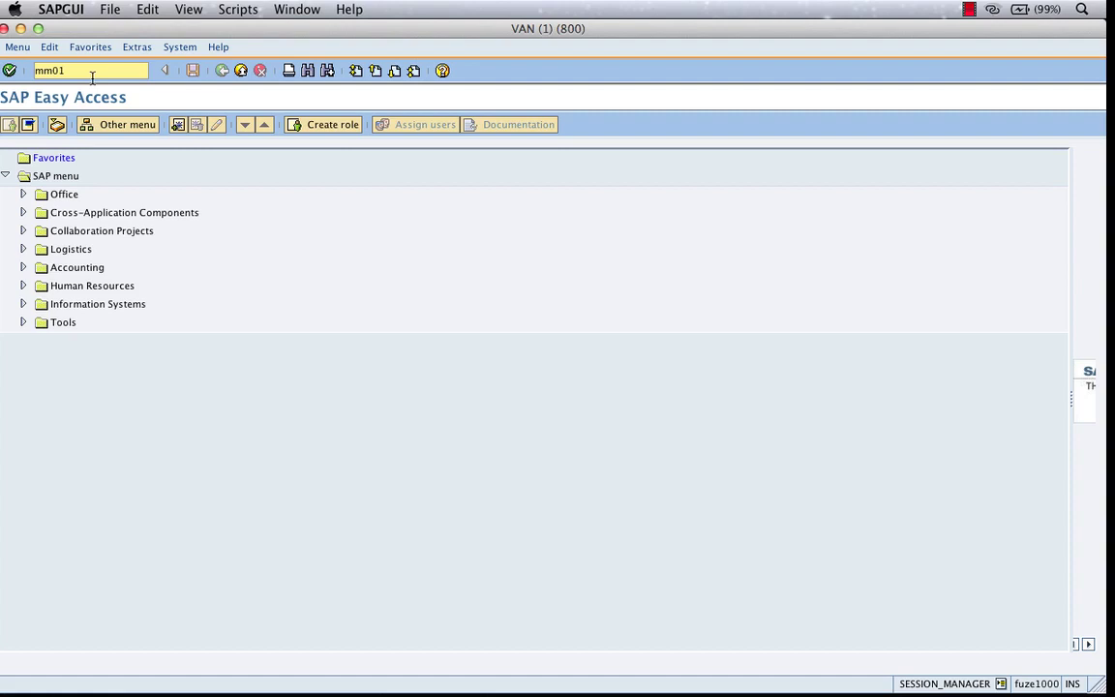
click(10, 71)
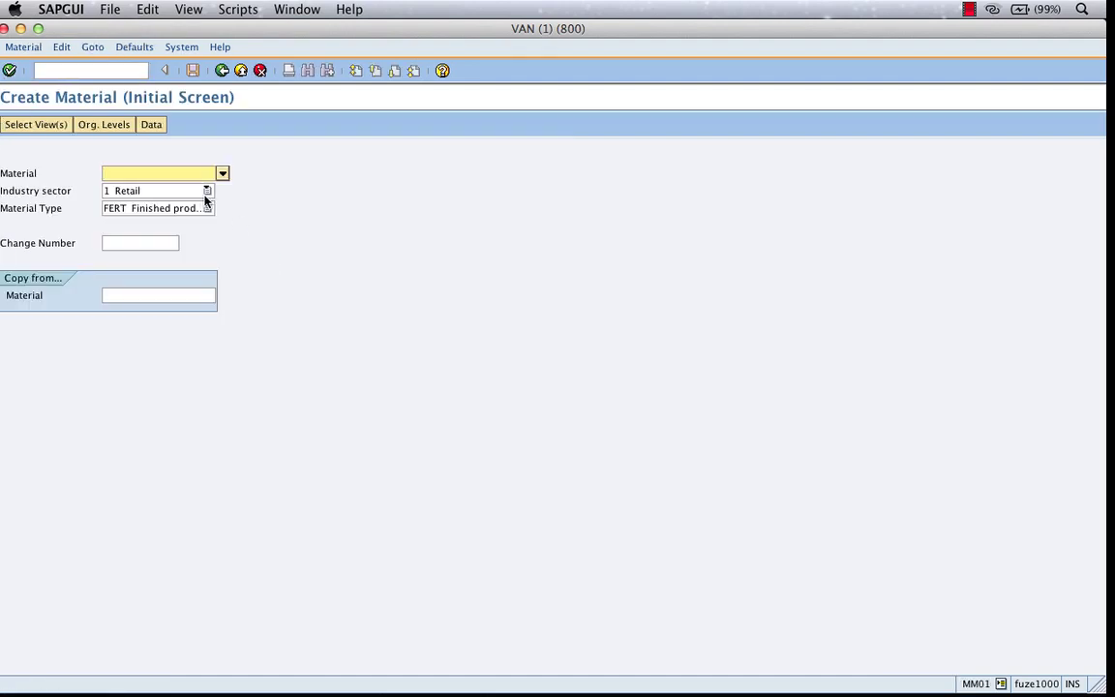
Enter material iphone-5 and select the views Sales Org. Data 1, Sales Org. Data 2 and Sales: General/Plant Data
text(iphone)
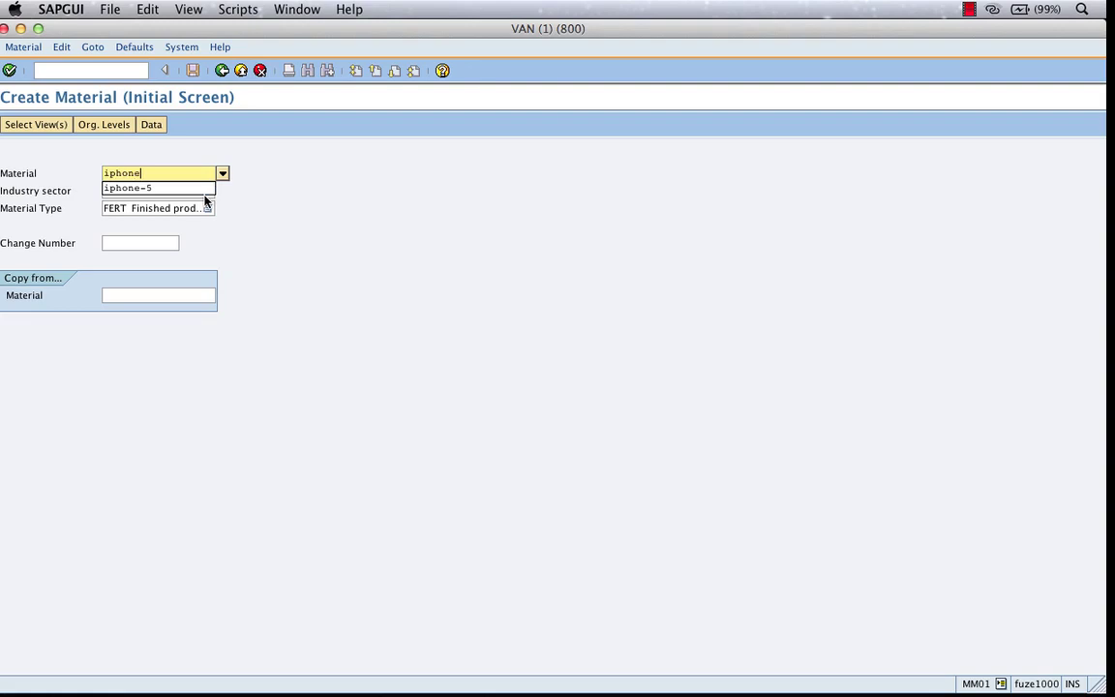
text(-5)
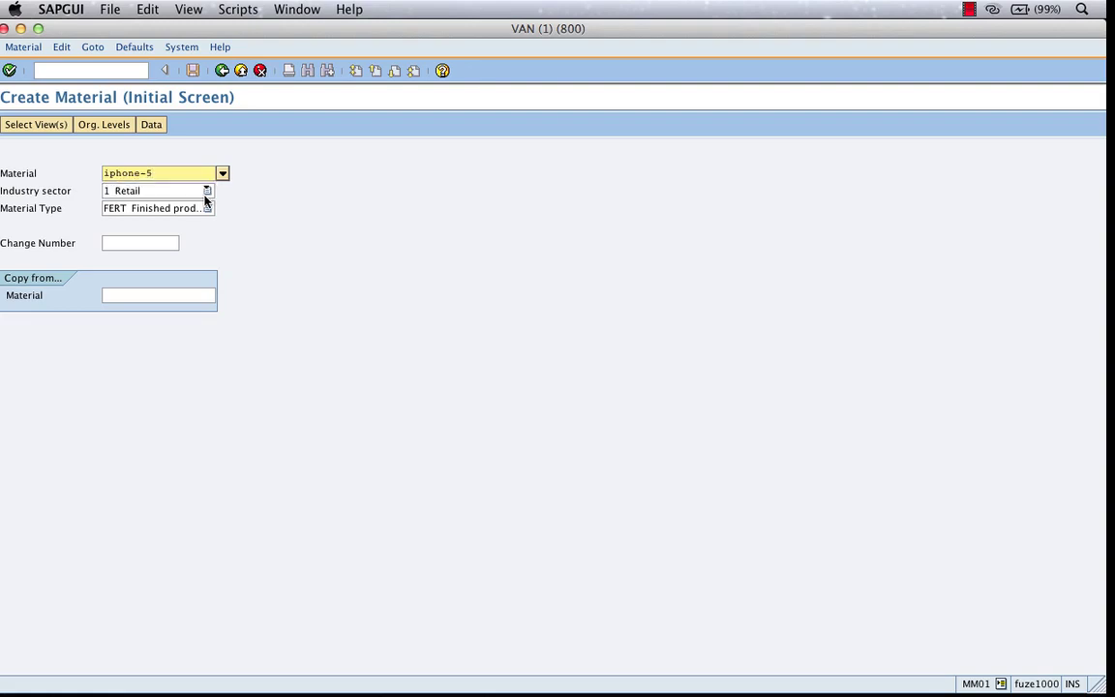
click(9, 69)
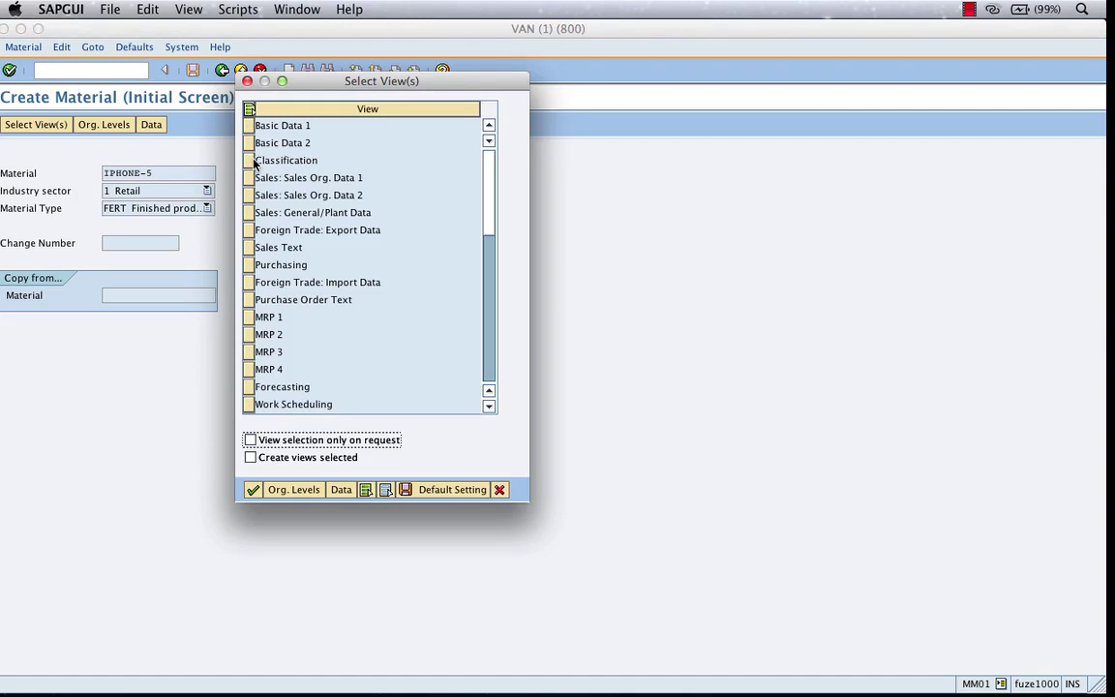
drag(253, 178, 254, 213)
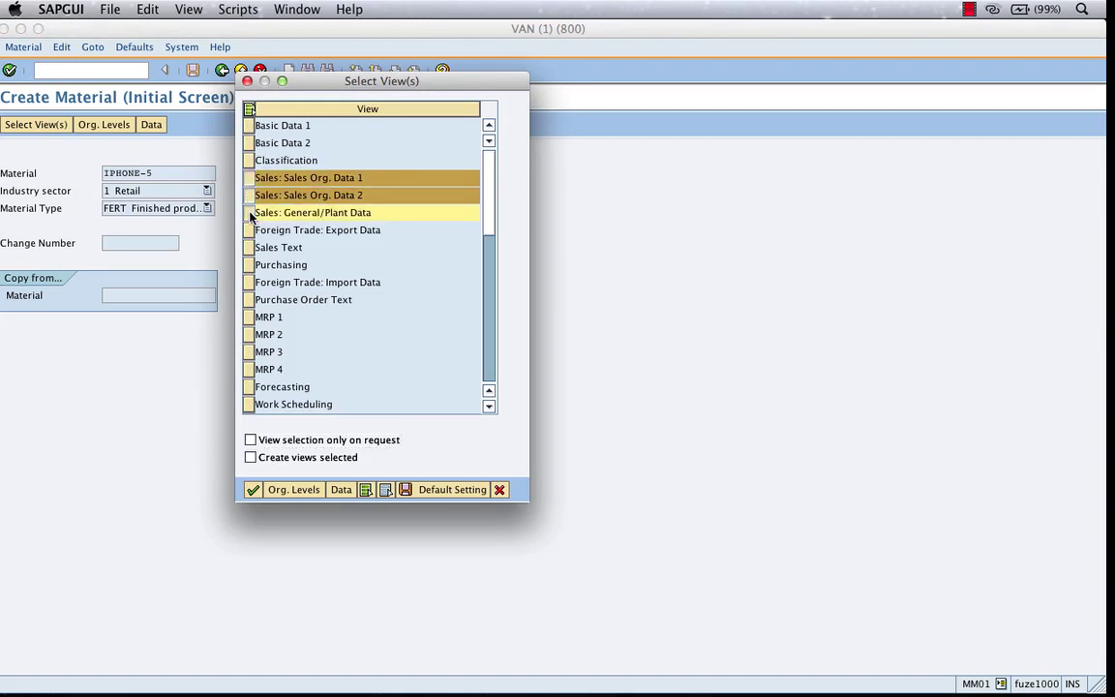
click(252, 489)
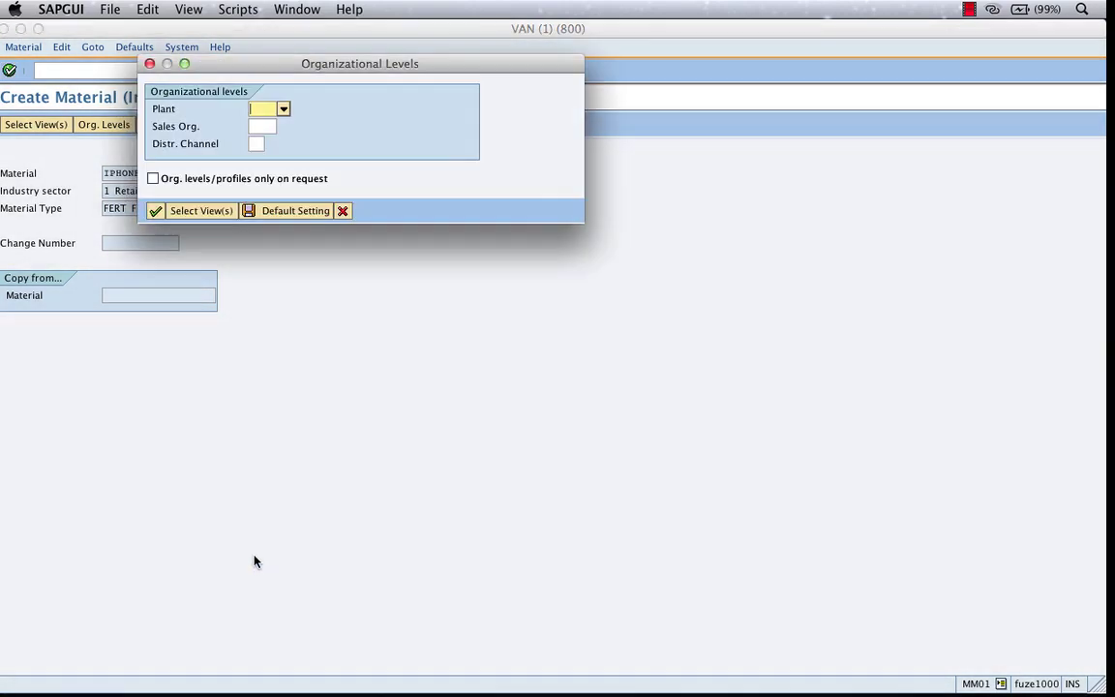
Set the organizational levels to plant 3000, sales organization 3000 and distribution channel 10, and open the selected views
text(3000)
key(Tab)
text(3000)
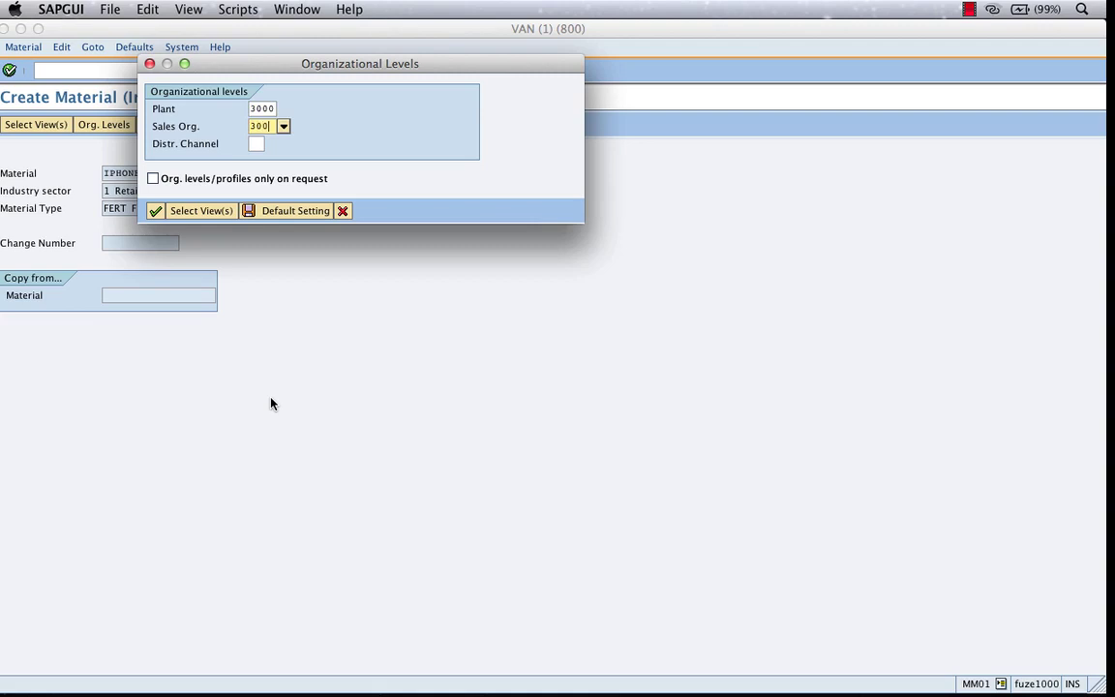
key(Tab)
text(10)
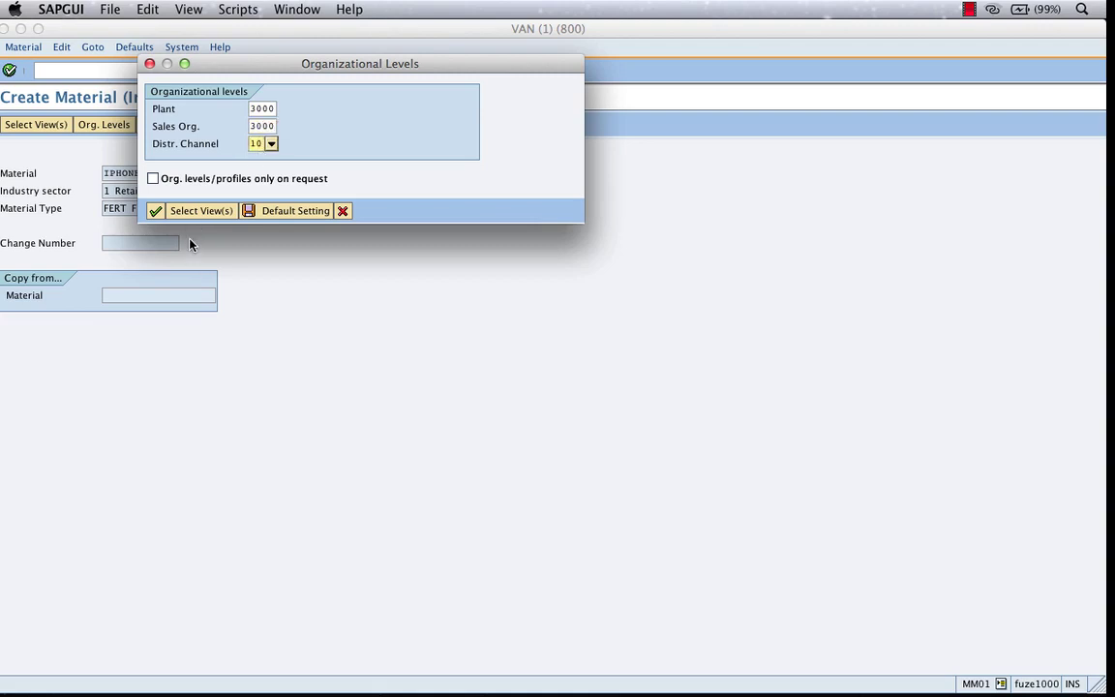
click(155, 213)
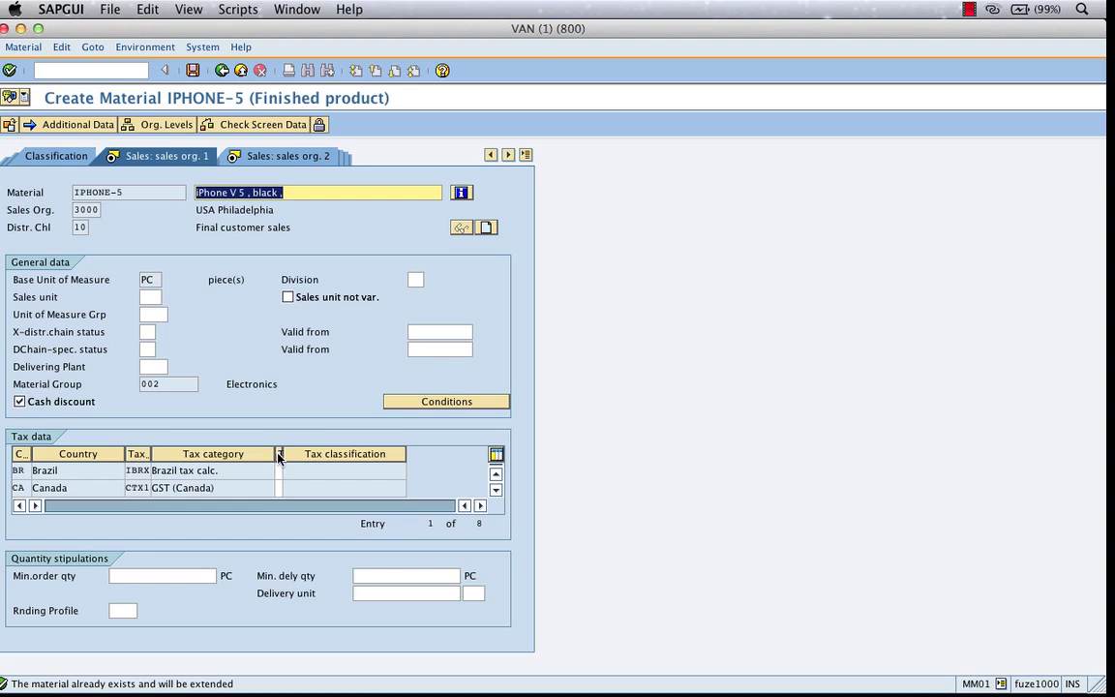
Widen the narrow tax code column and examine the material description, units of measure, sales organization and tax data
drag(281, 451, 309, 451)
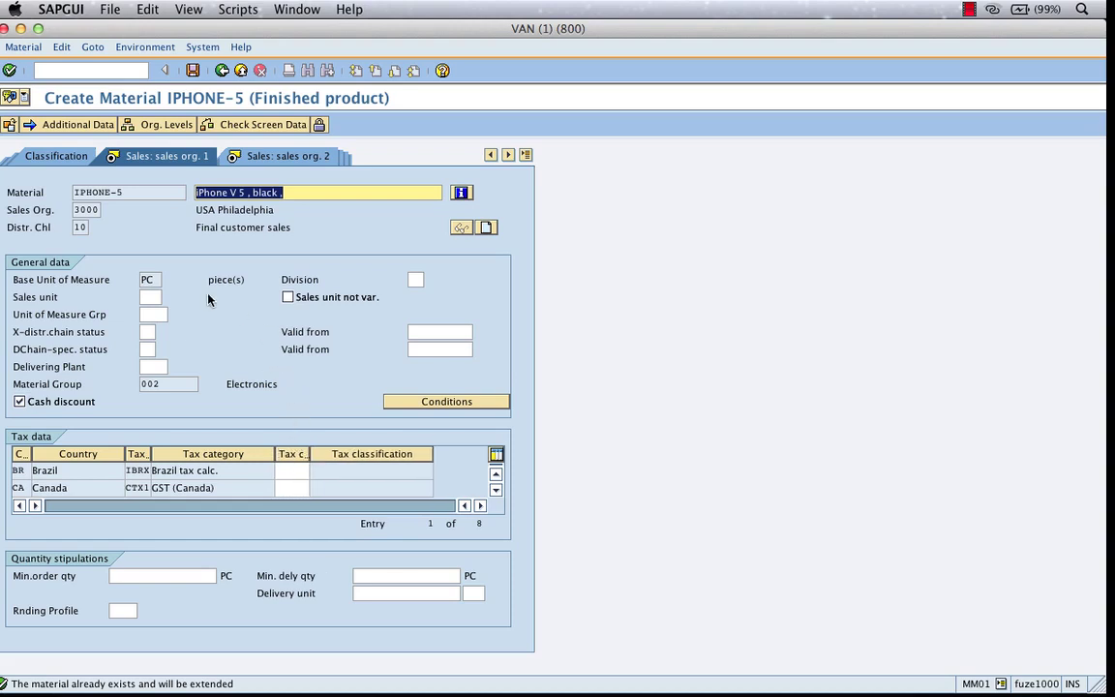
click(159, 280)
click(250, 193)
drag(280, 193, 191, 180)
click(156, 296)
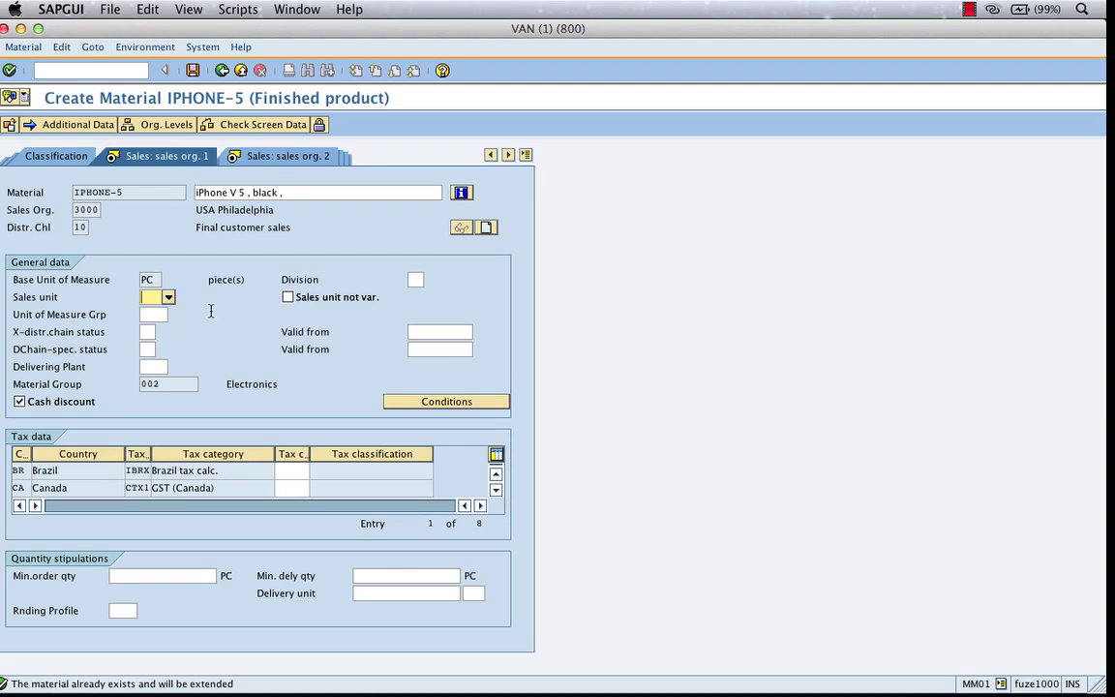
double_click(92, 210)
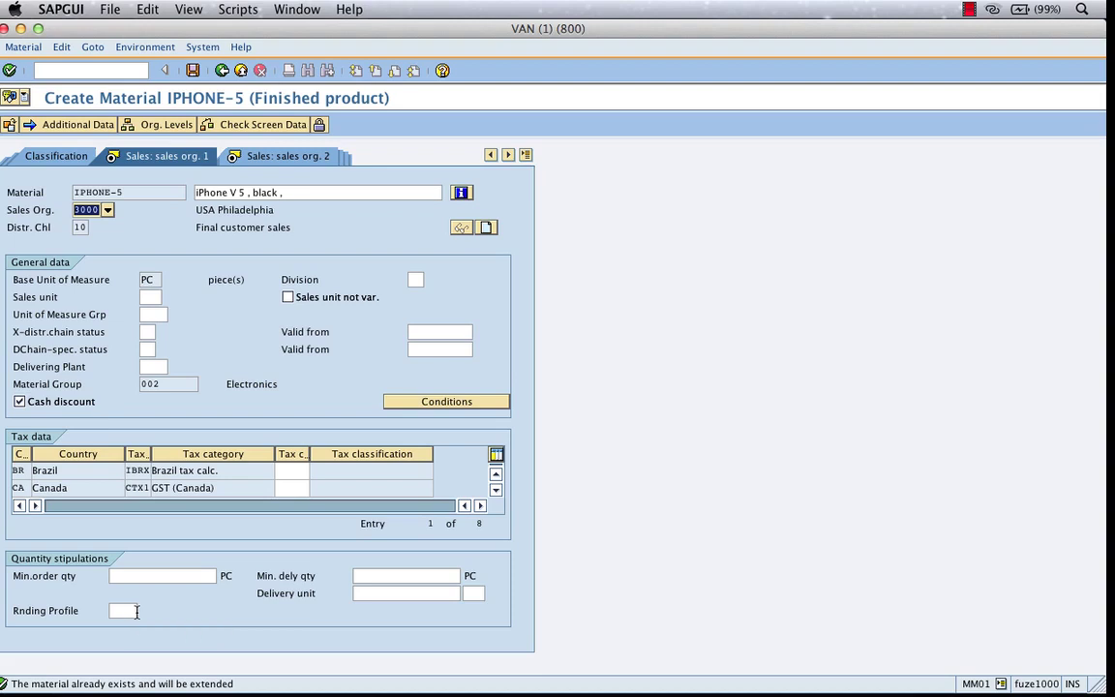
click(290, 470)
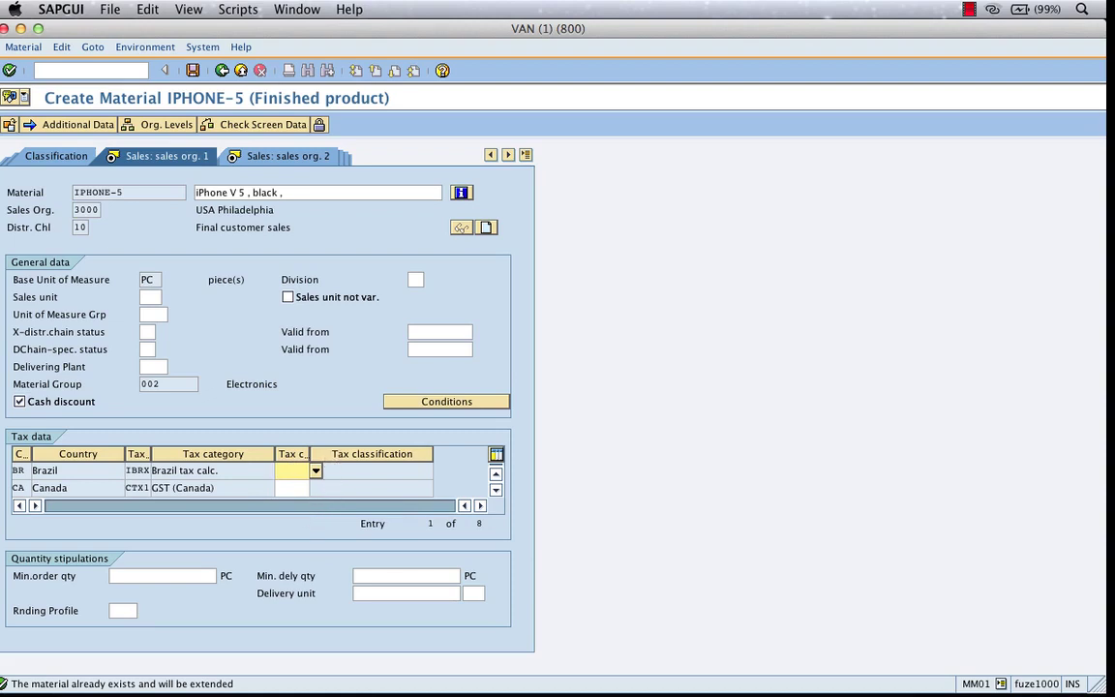
double_click(96, 210)
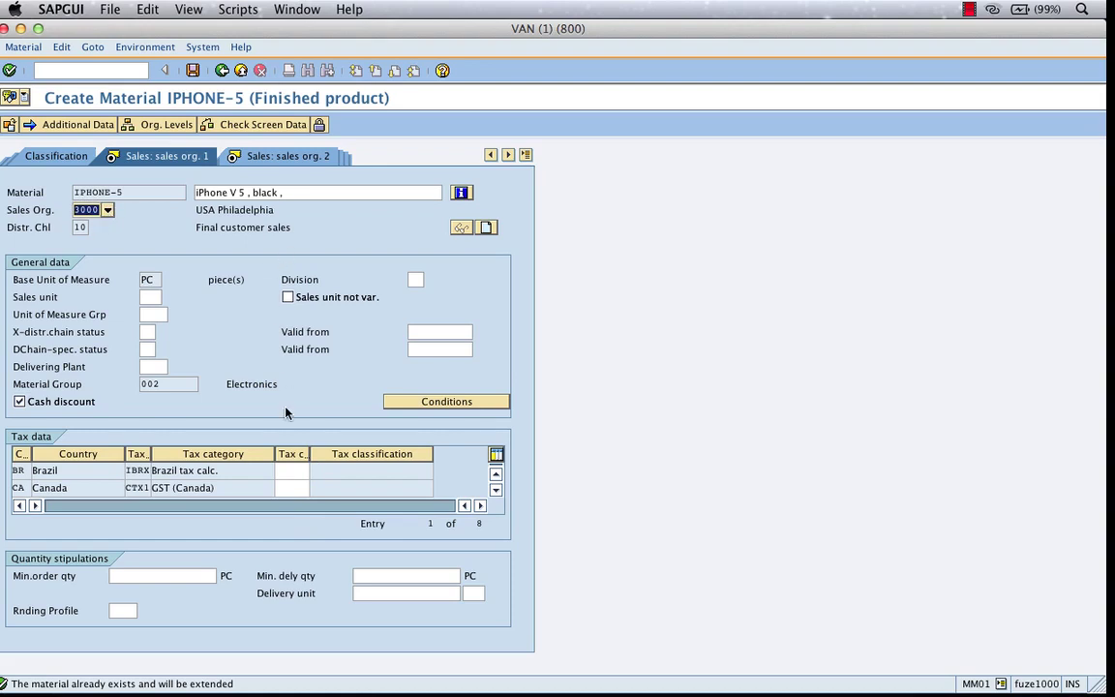
Set the tax classification to 1 (IPI/ICMC/Sub. Trib.) for Brazil and 0 (No tax) for Canada's GST
click(288, 471)
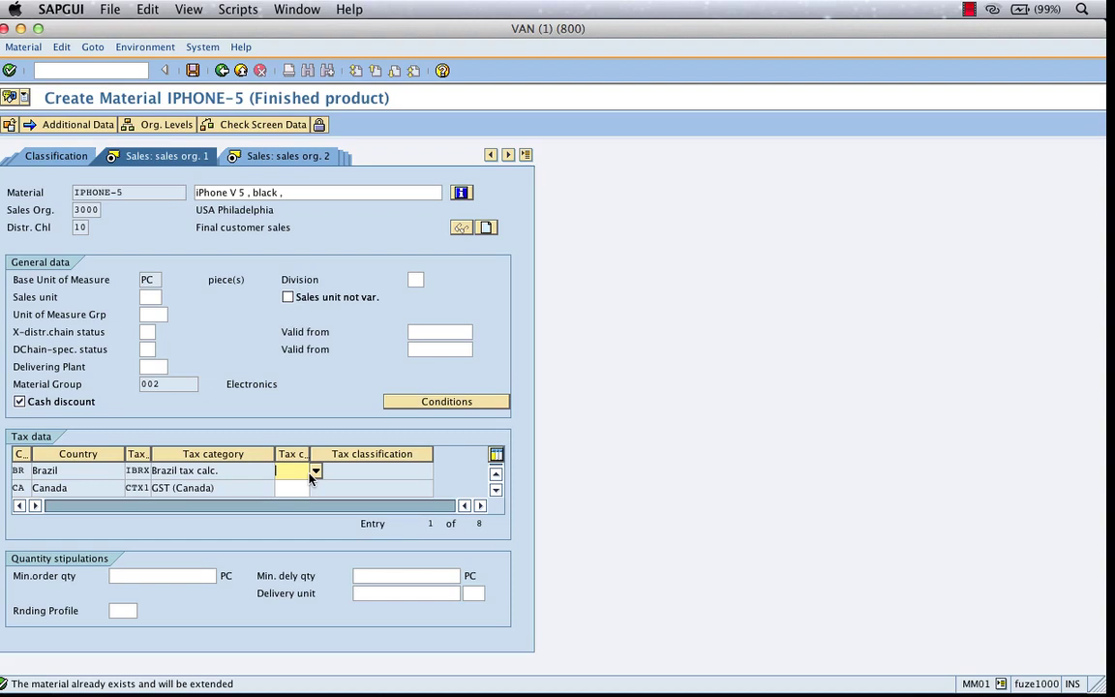
click(316, 472)
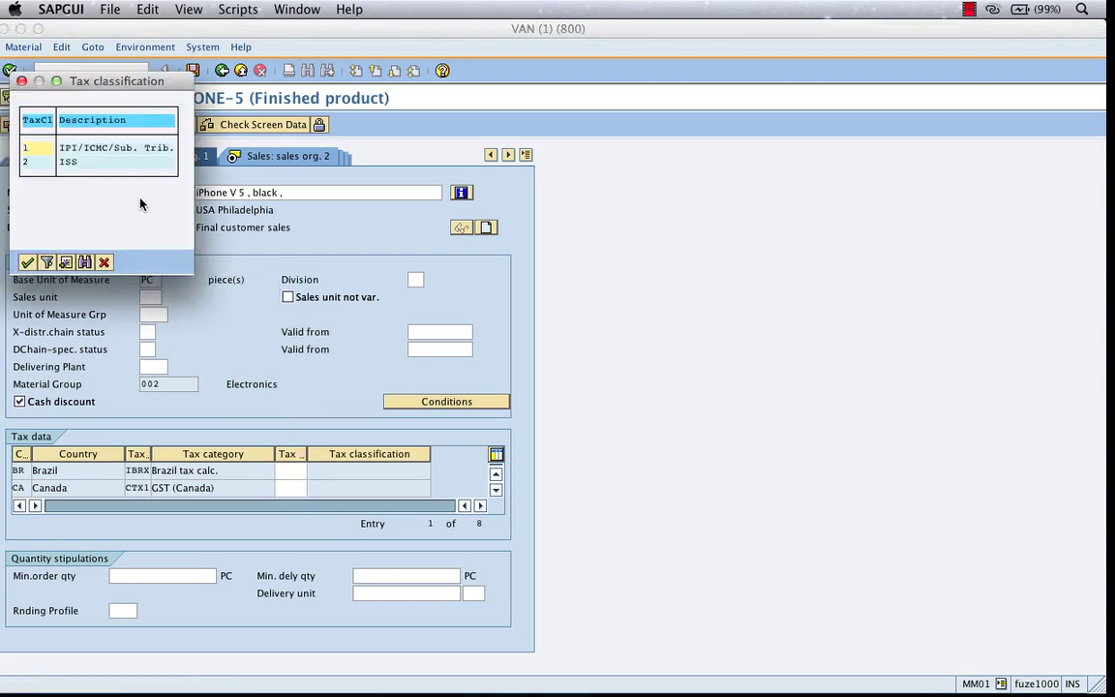
double_click(97, 147)
click(312, 488)
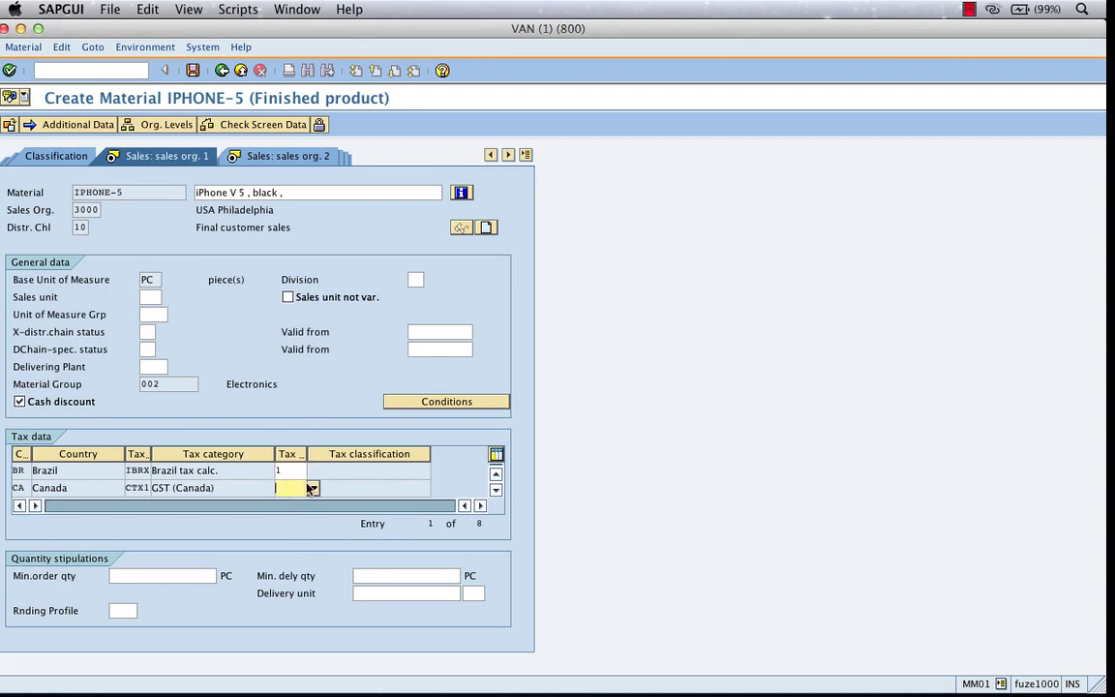
click(312, 487)
double_click(94, 150)
click(75, 154)
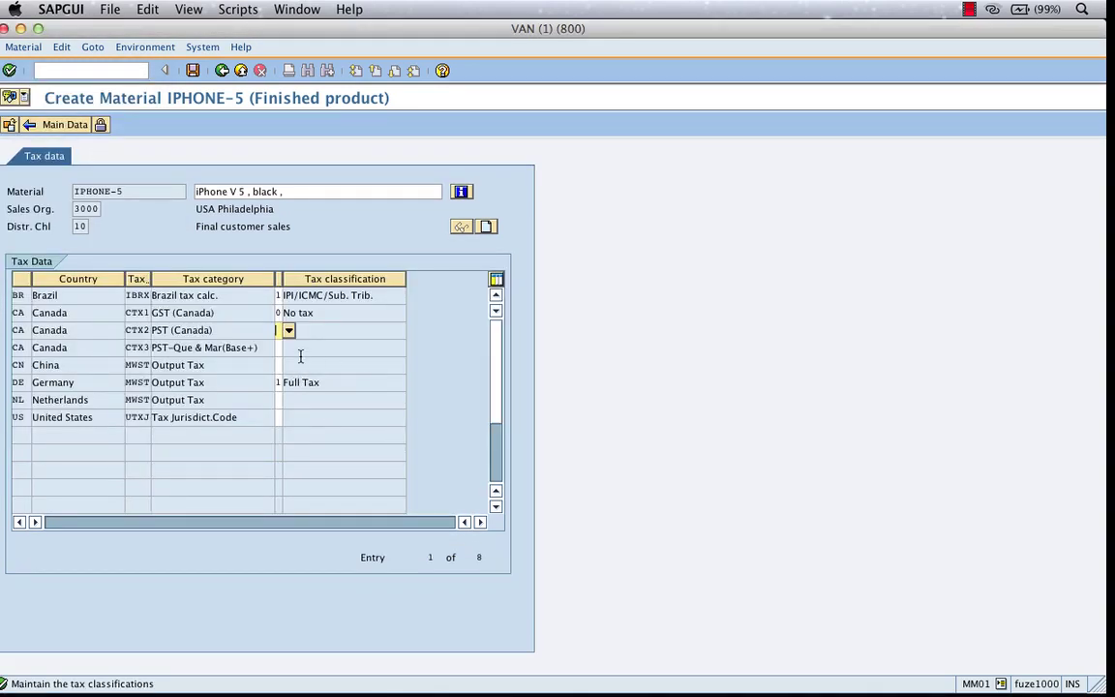
Set the tax classification to 1 for Canada's PST and PST-Que & Mar(Base+), and to 3 (Low tax rate) for China's output tax
click(289, 331)
double_click(74, 162)
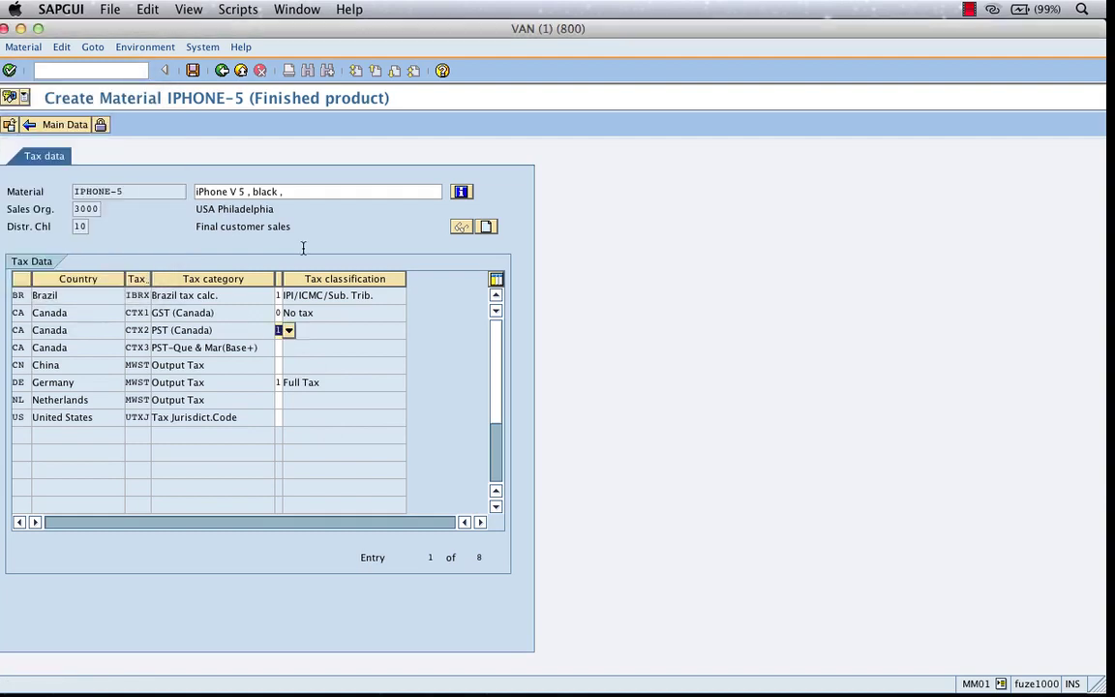
click(288, 347)
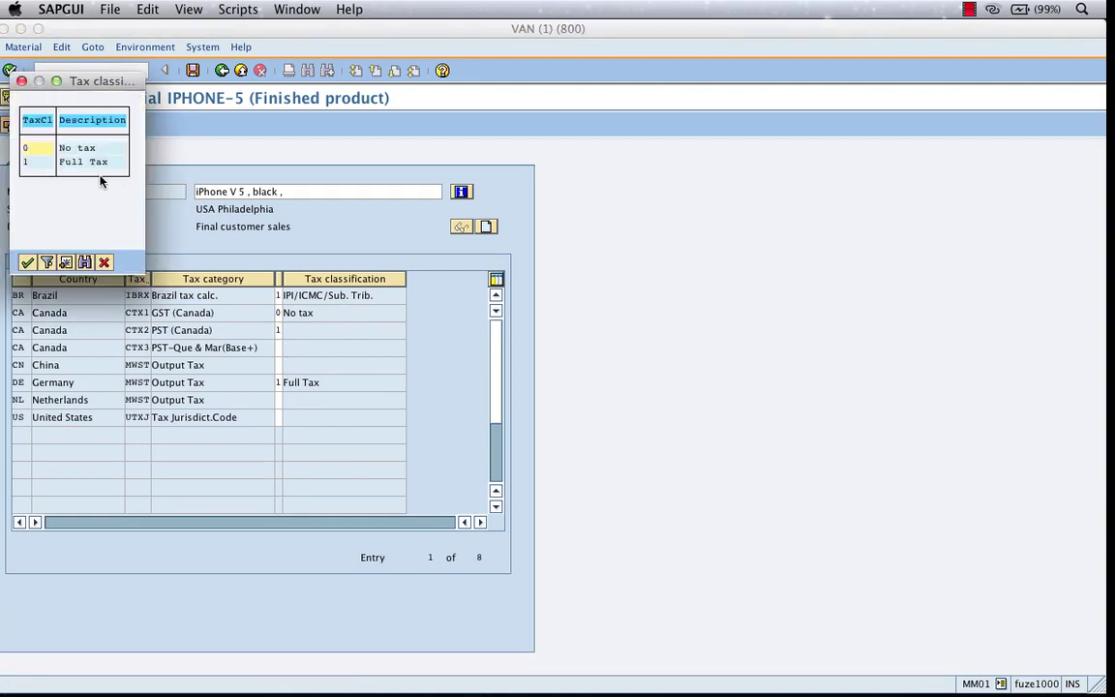
double_click(82, 162)
click(279, 365)
click(288, 365)
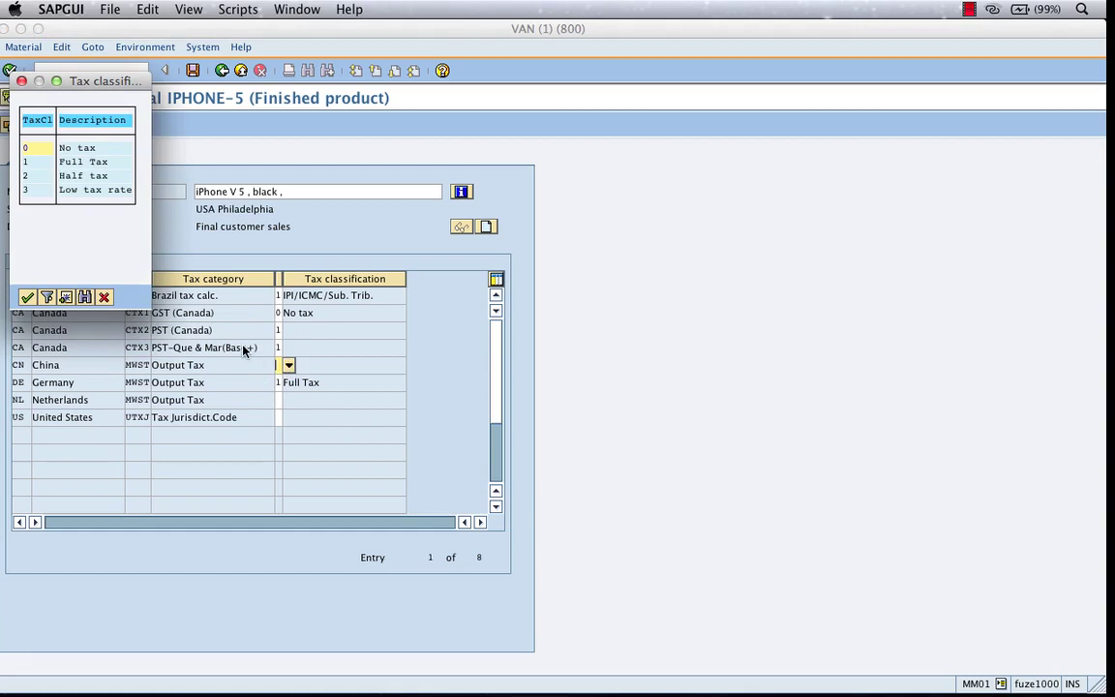
double_click(89, 187)
Choose tax classifications for the Netherlands output tax and the United States tax jurisdiction code, and return to the main data
click(280, 399)
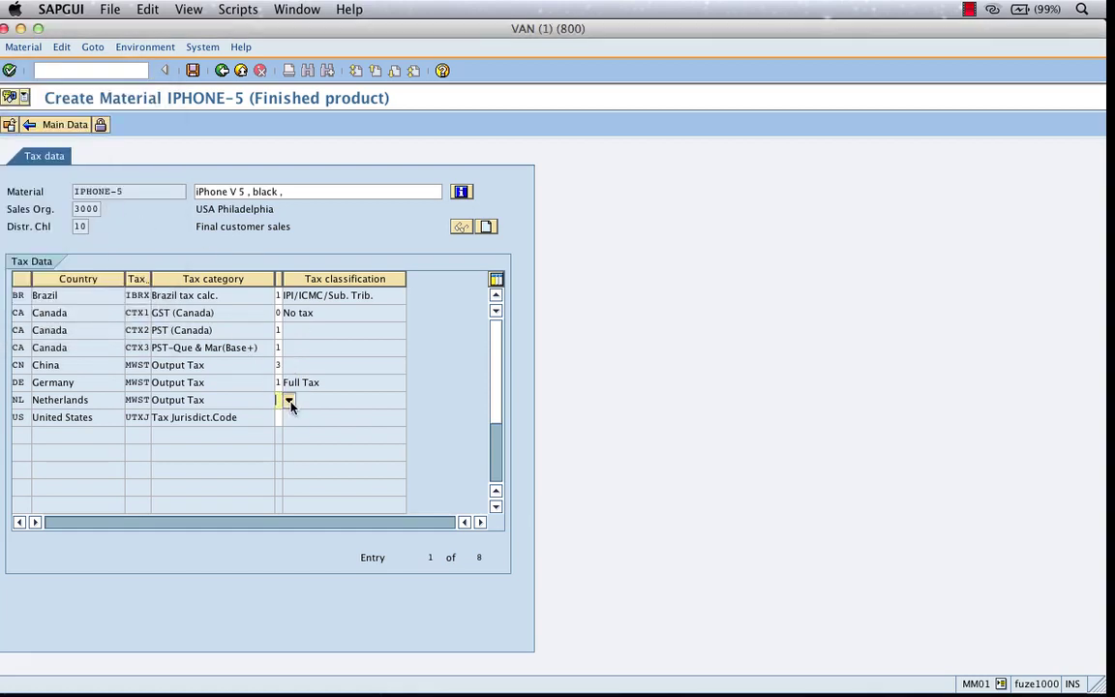
click(287, 400)
double_click(89, 189)
click(281, 417)
click(288, 417)
double_click(102, 179)
click(54, 124)
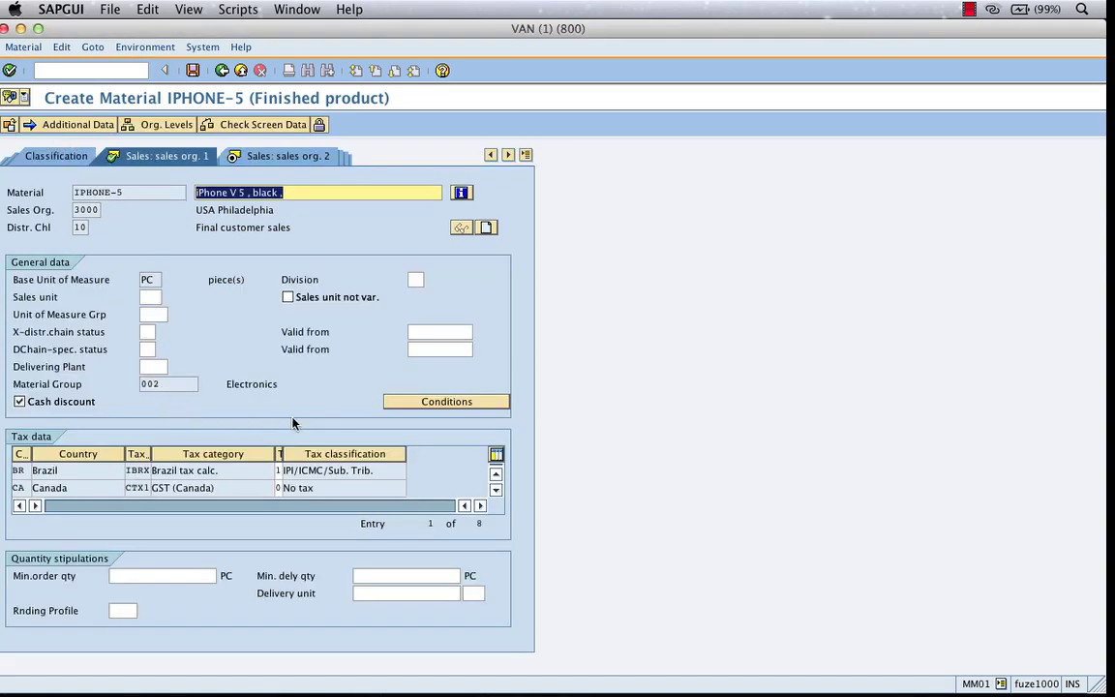
Examine the quantity stipulations for minimum order quantity, minimum delivery quantity, rounding profile and delivery unit
click(179, 575)
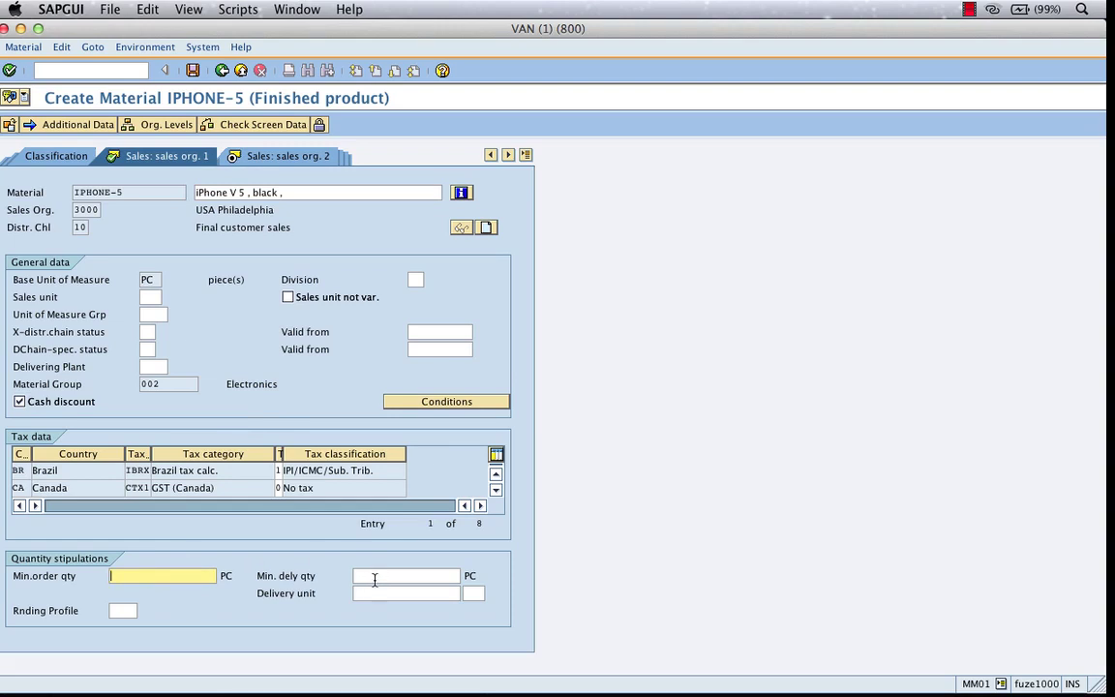
click(365, 579)
click(189, 580)
click(368, 569)
click(136, 609)
click(372, 593)
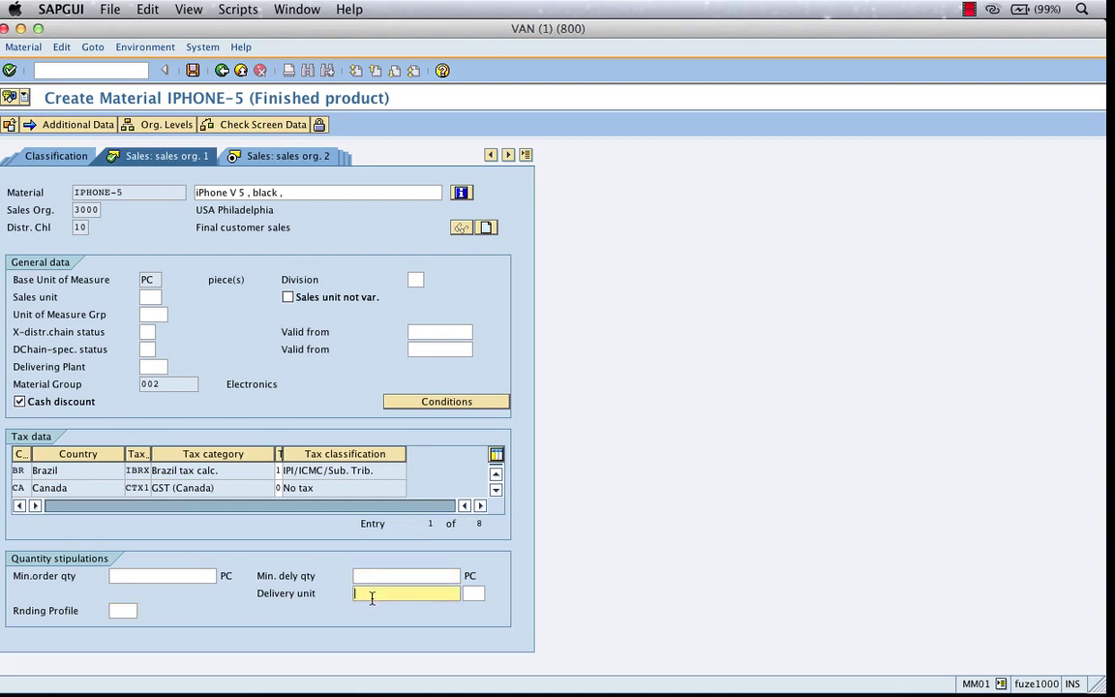
click(473, 593)
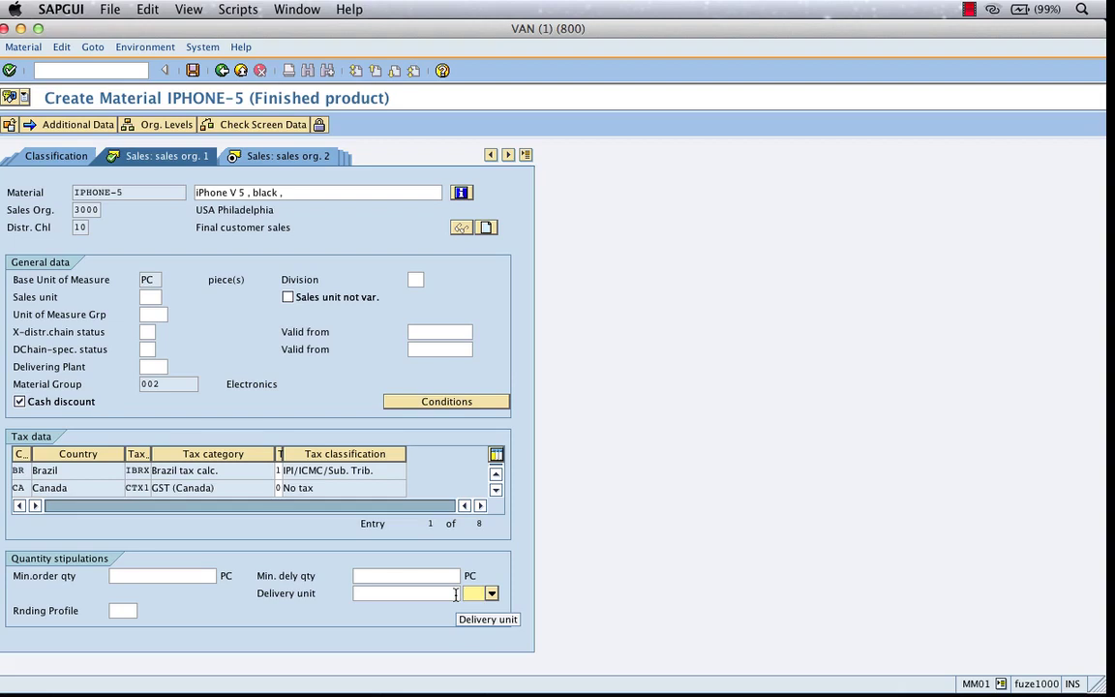
Go through the second sales organization view to Sales: General/Plant, choose the required loading group and save the material
click(302, 158)
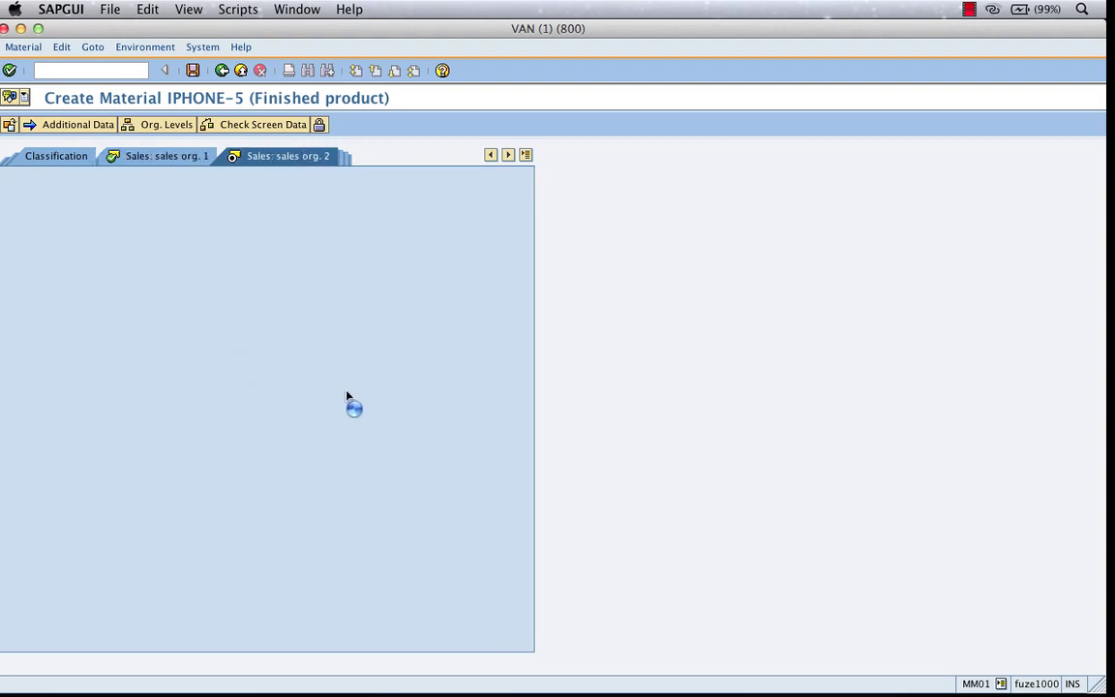
click(10, 70)
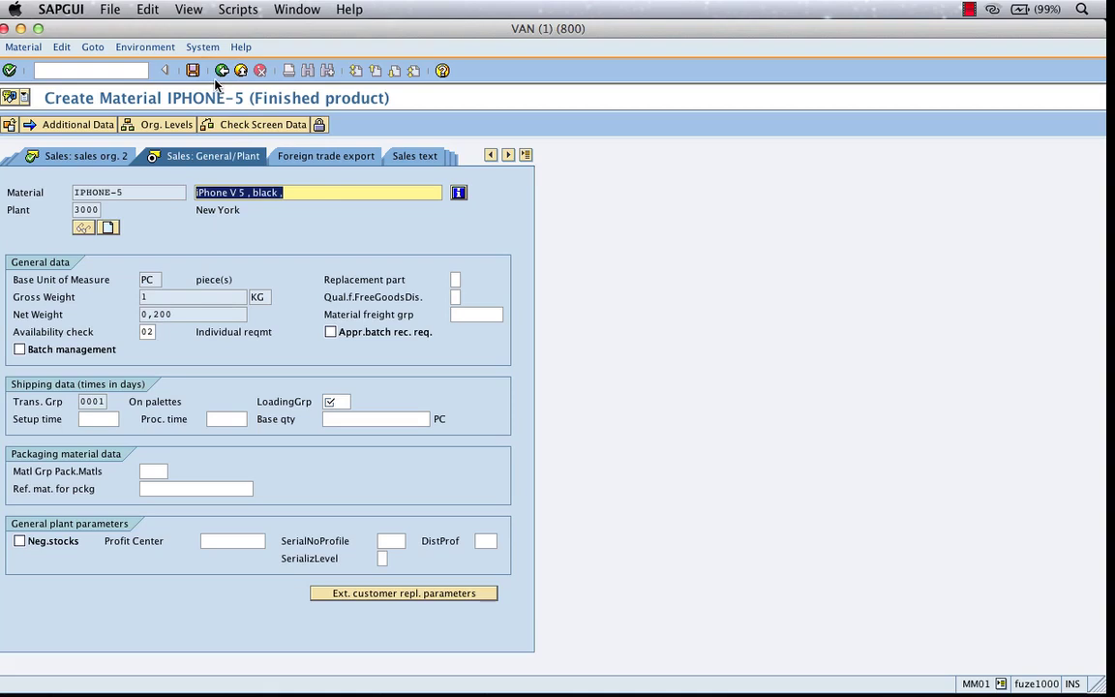
click(192, 71)
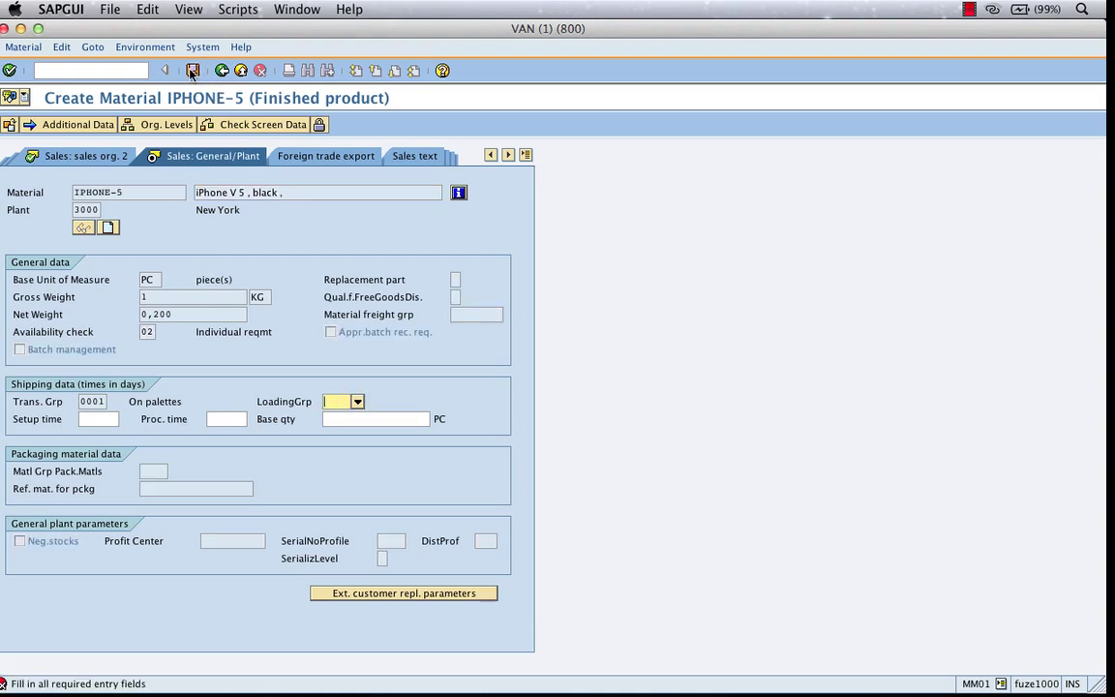
click(357, 401)
double_click(342, 363)
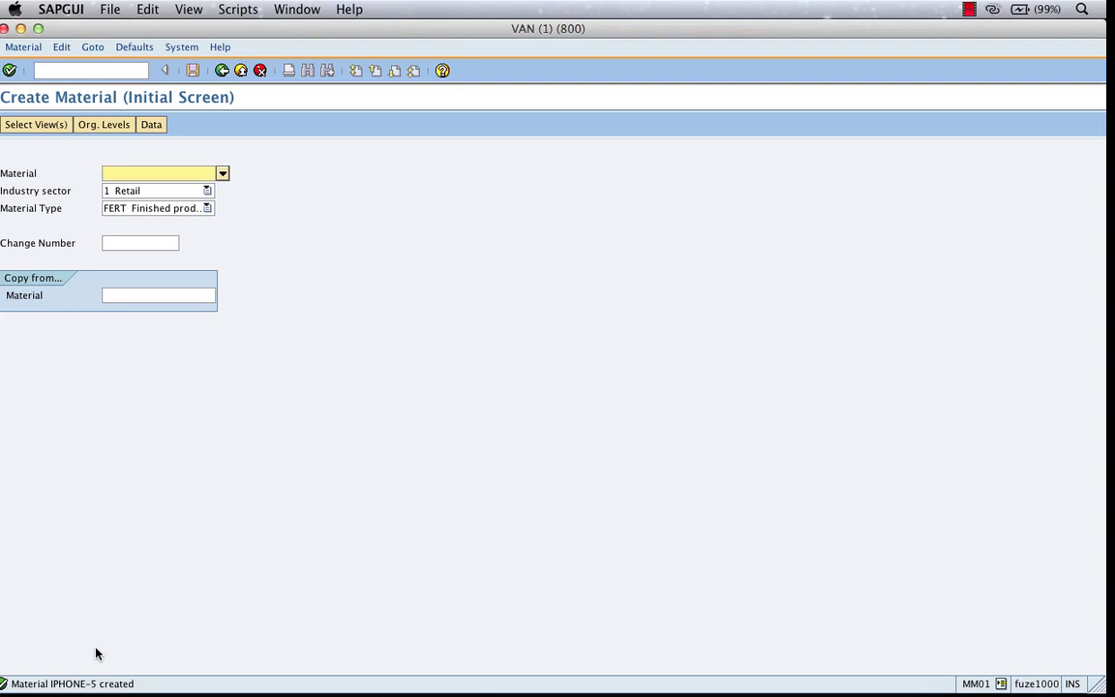
Check which organizational levels the Purchasing view of material iphone-5 requires, and cancel without entering a plant
text(i)
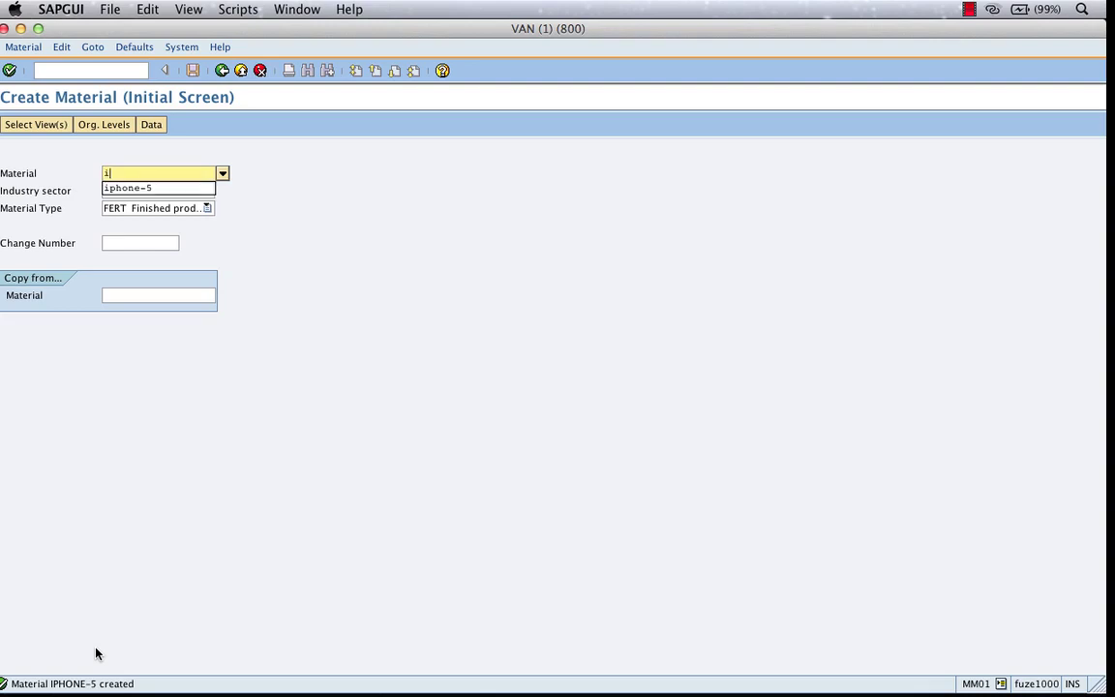
key(Down)
key(Return)
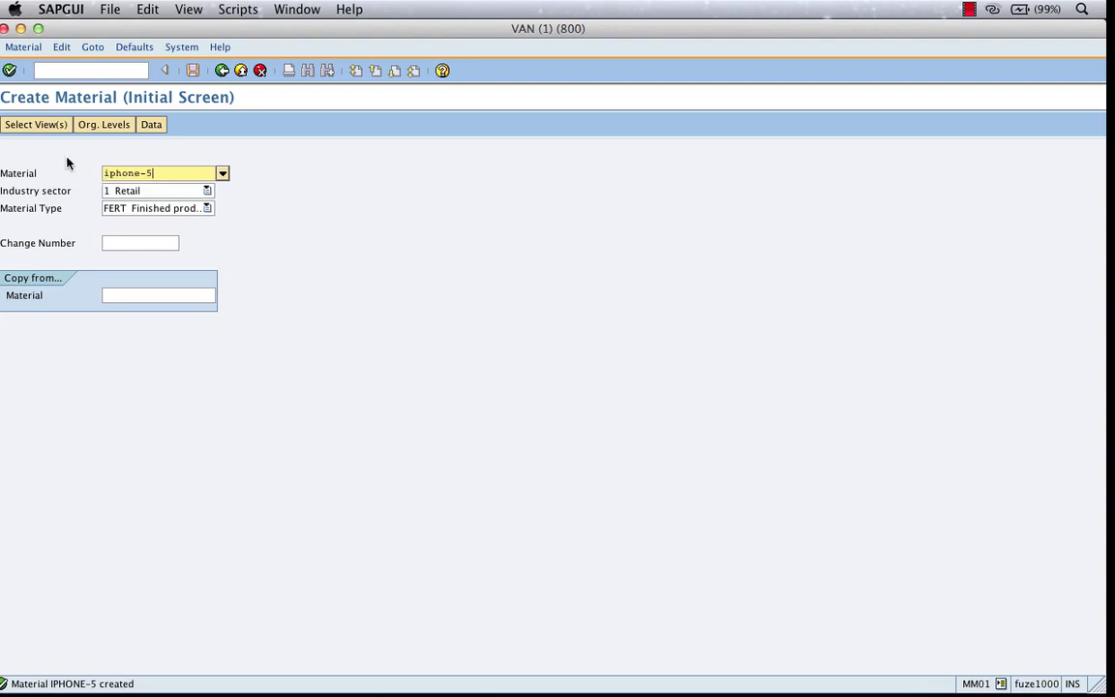
click(10, 69)
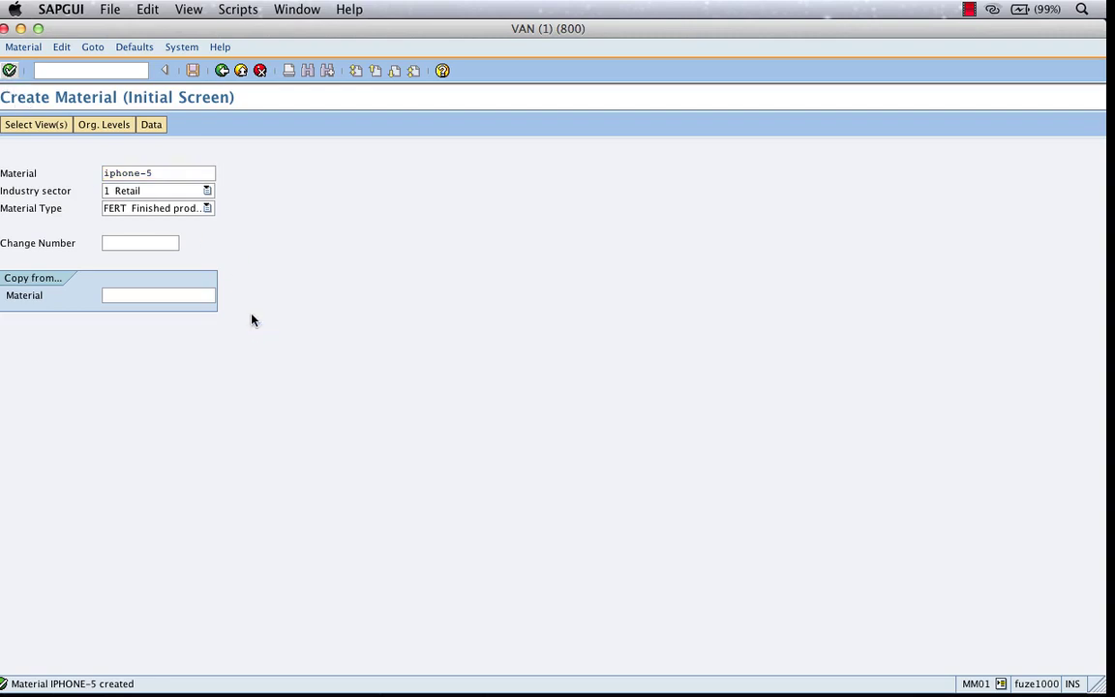
click(249, 264)
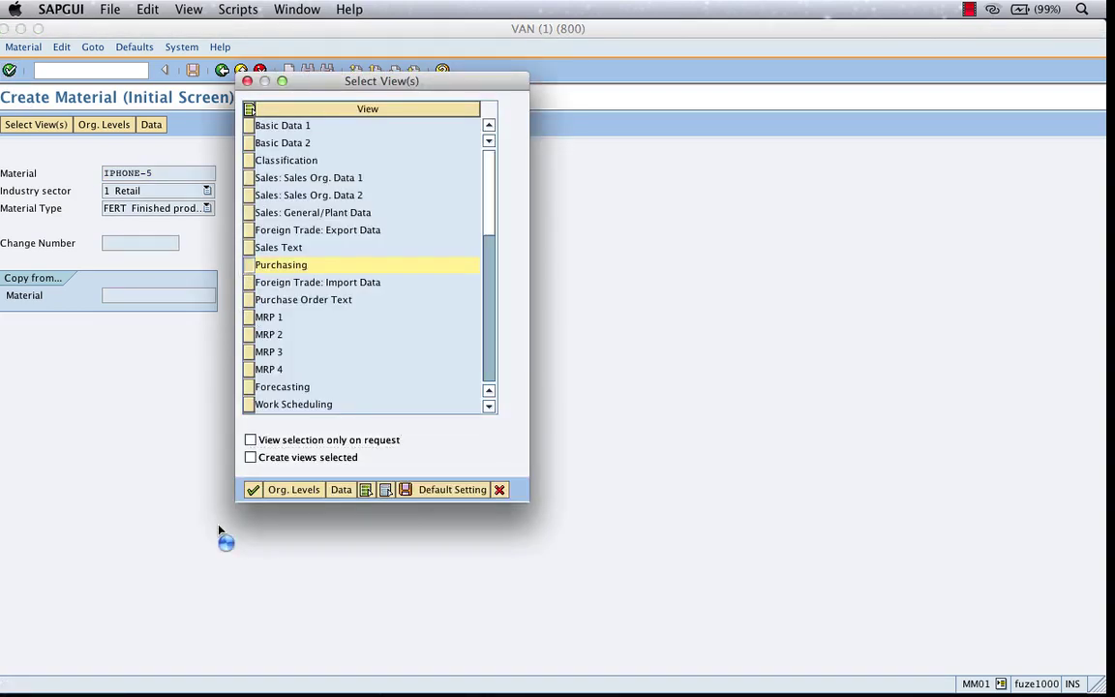
click(252, 489)
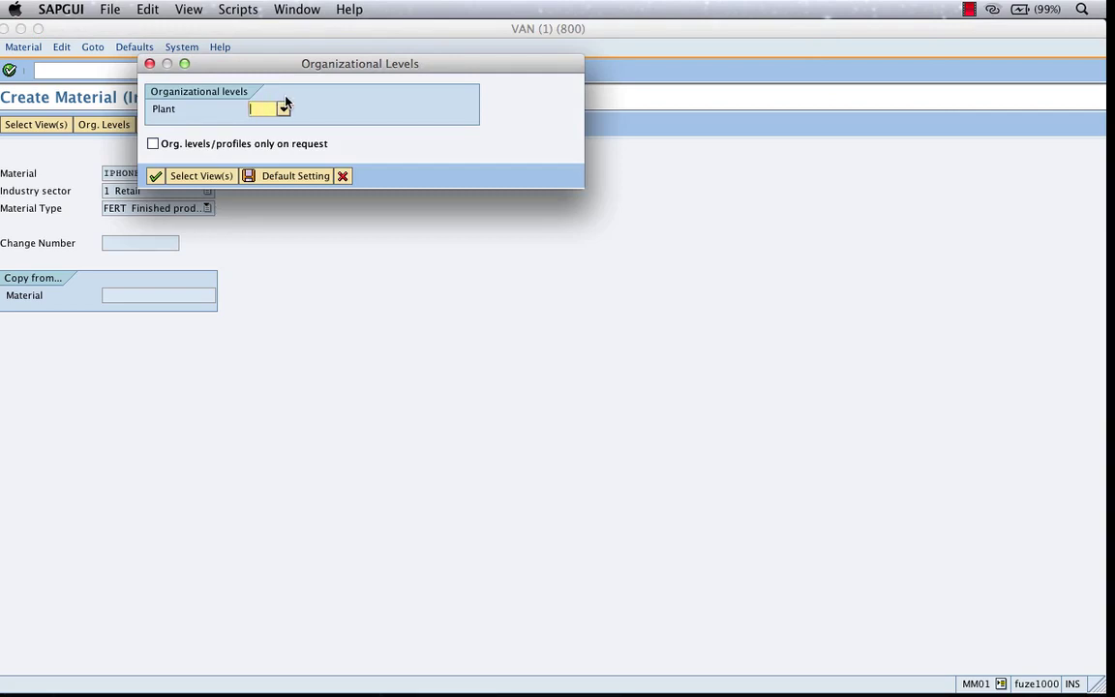
click(343, 175)
Check which organizational levels the Accounting 1 view of the same material requires, and cancel the entry
click(9, 70)
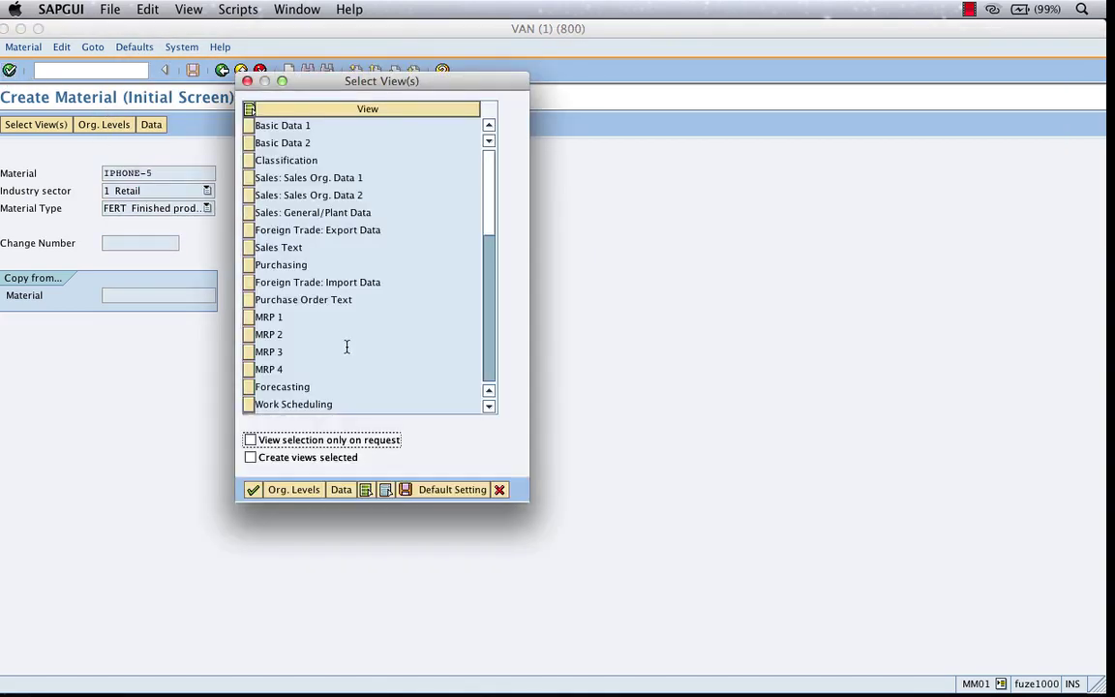
scroll(391, 361, down, 4)
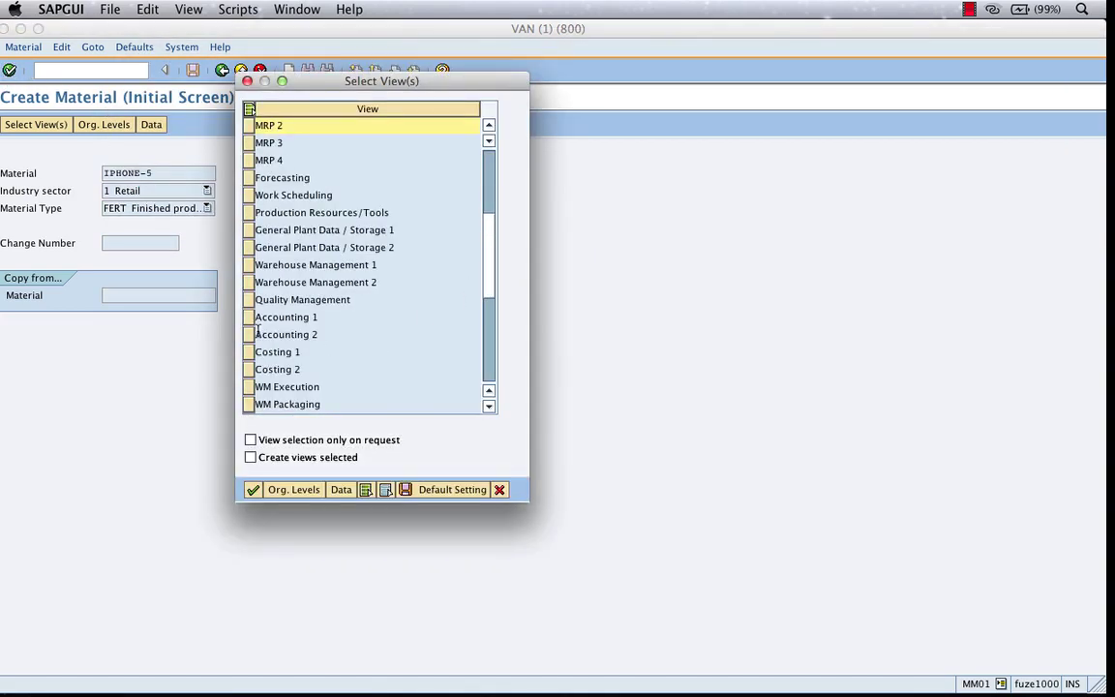
click(255, 311)
click(293, 489)
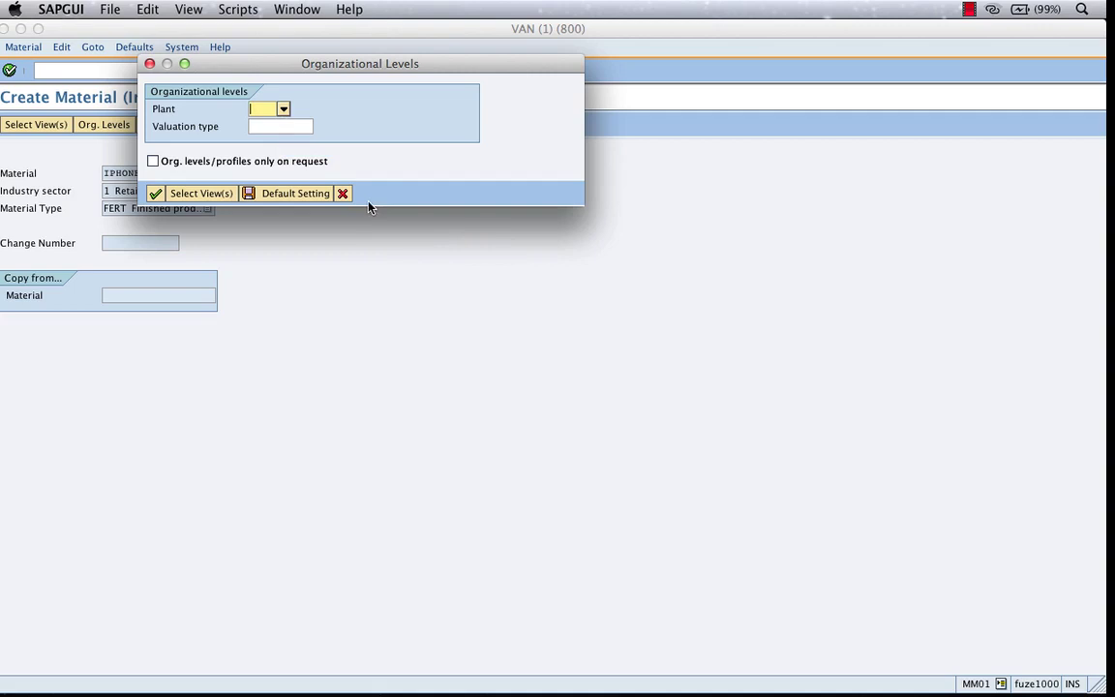
click(342, 198)
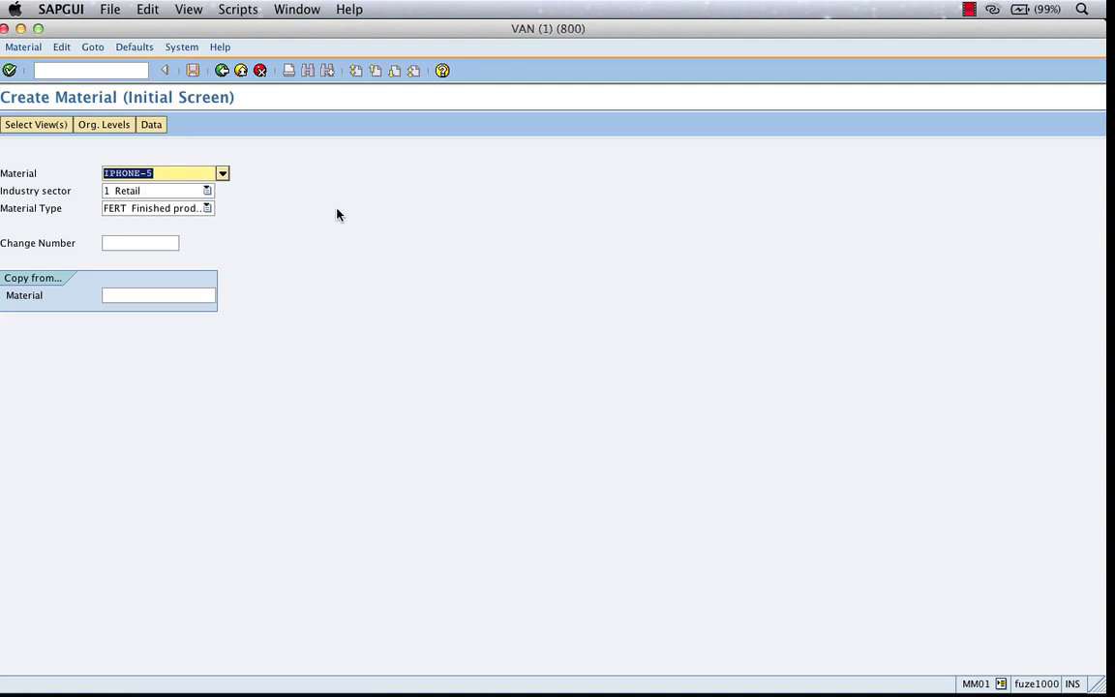
Leave material creation, start transaction mm02 and open the Basic Data 1 view of IPHONE-5 for changing
click(221, 71)
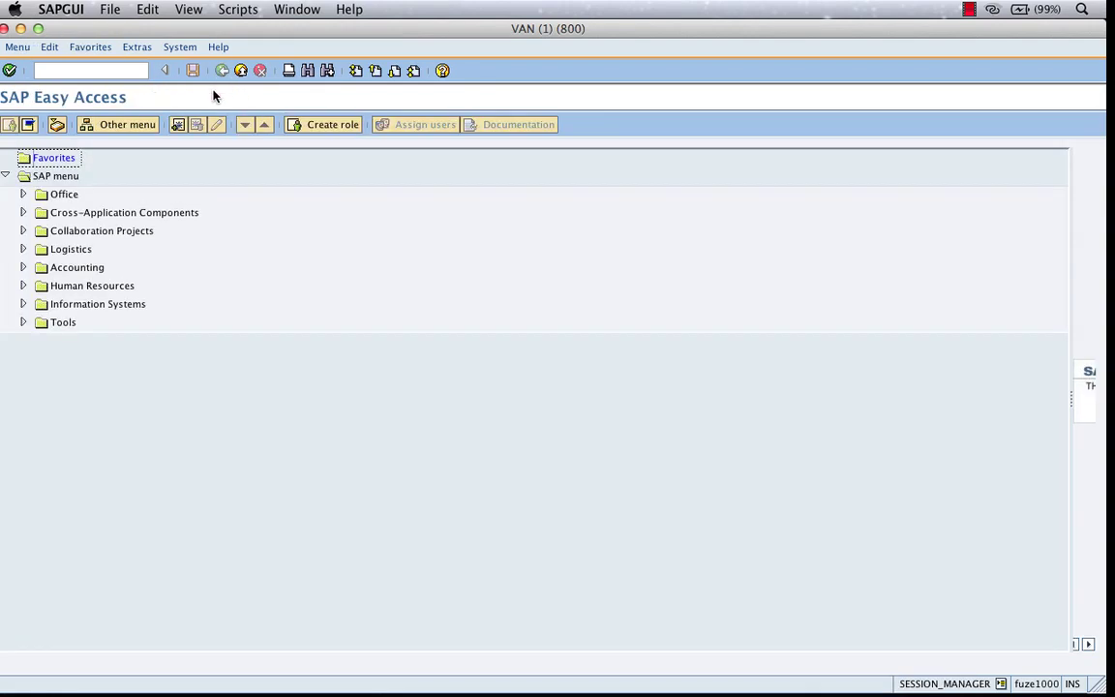
click(56, 70)
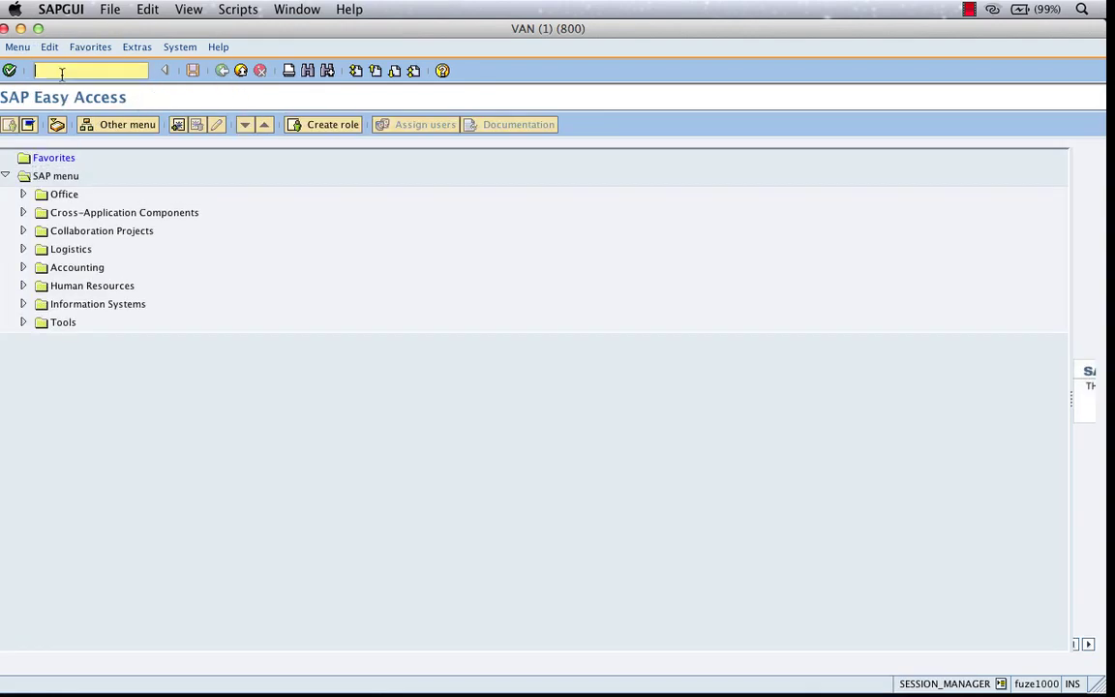
text(mm02)
key(Return)
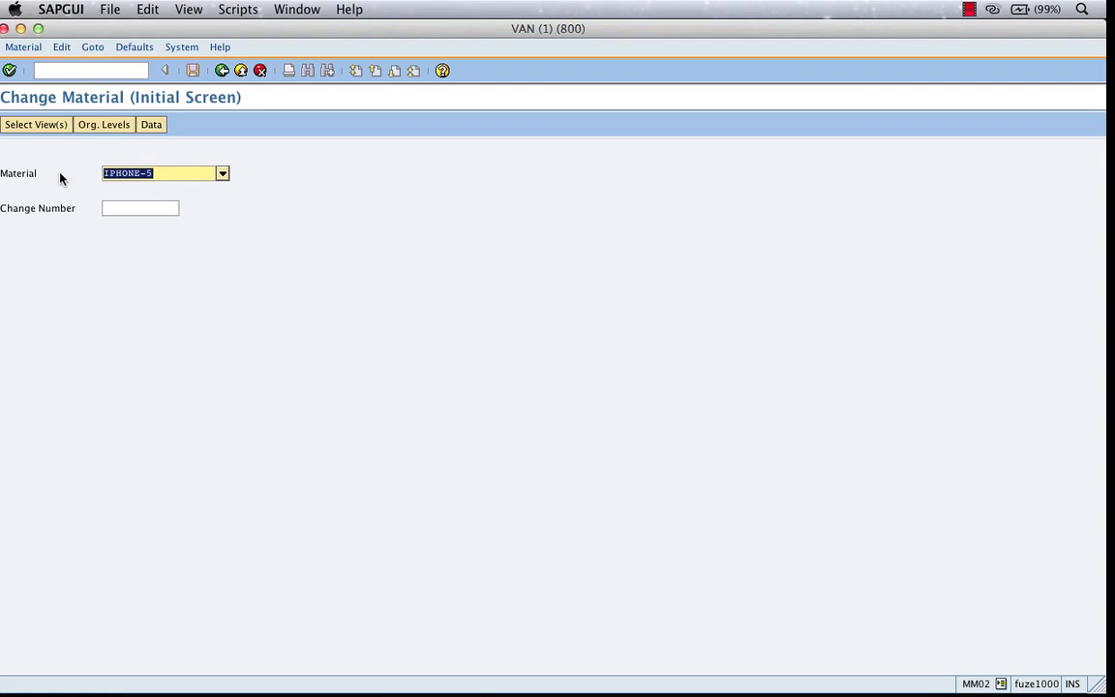
click(11, 70)
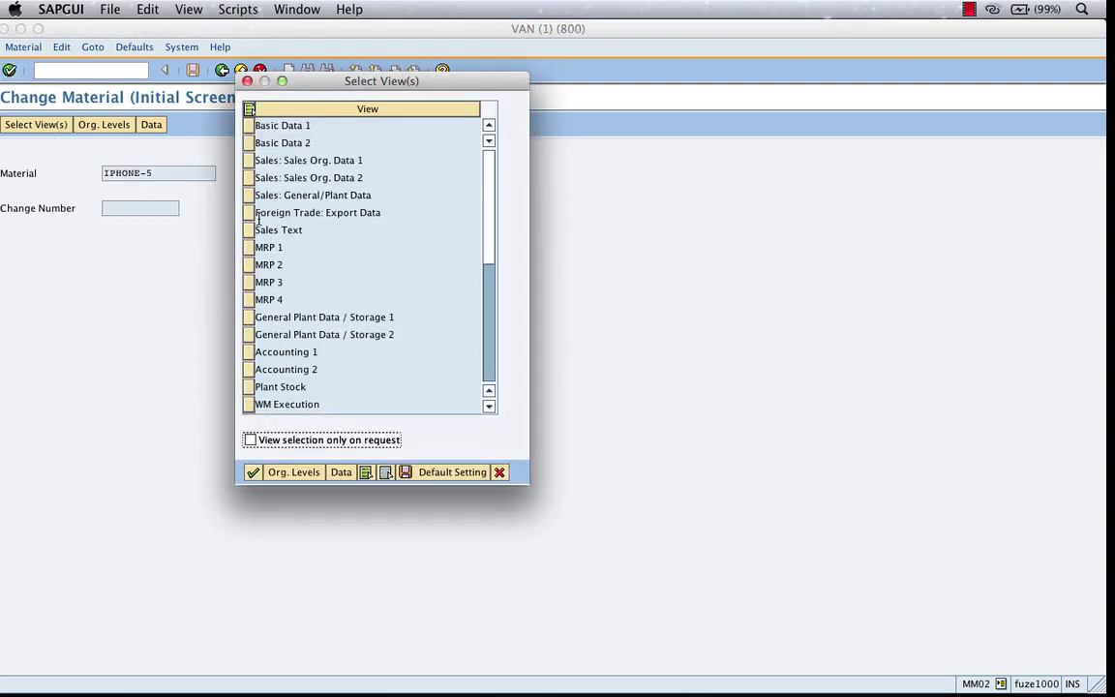
click(253, 471)
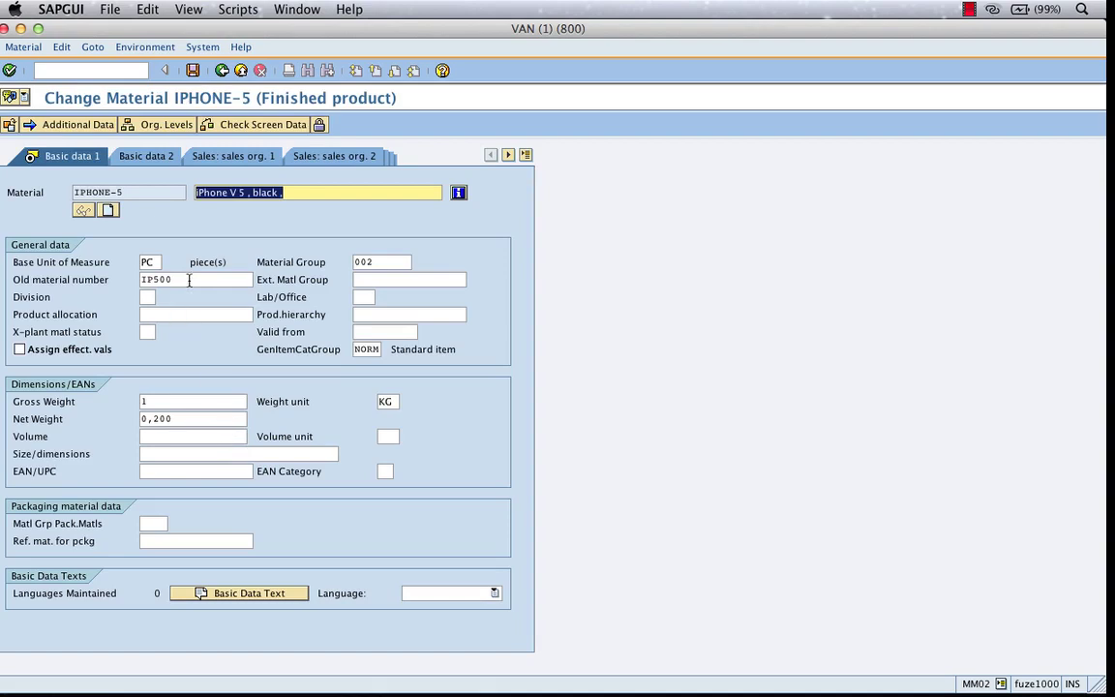
Change the material group to 00205 (Docking station) and save the material
click(402, 261)
click(418, 261)
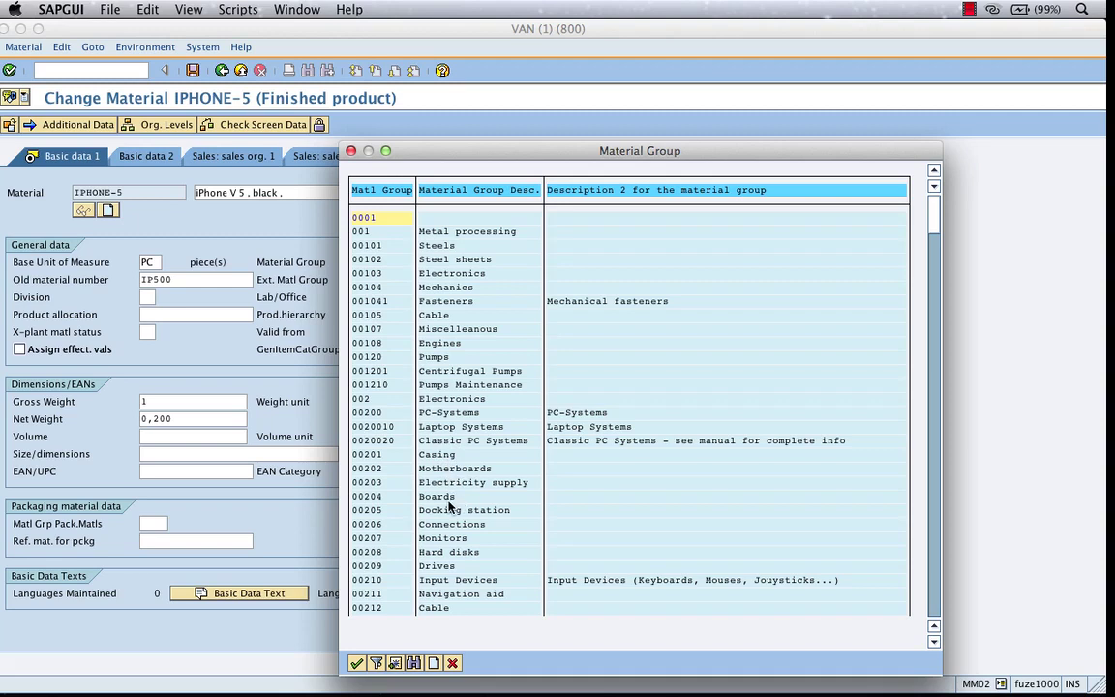
double_click(487, 519)
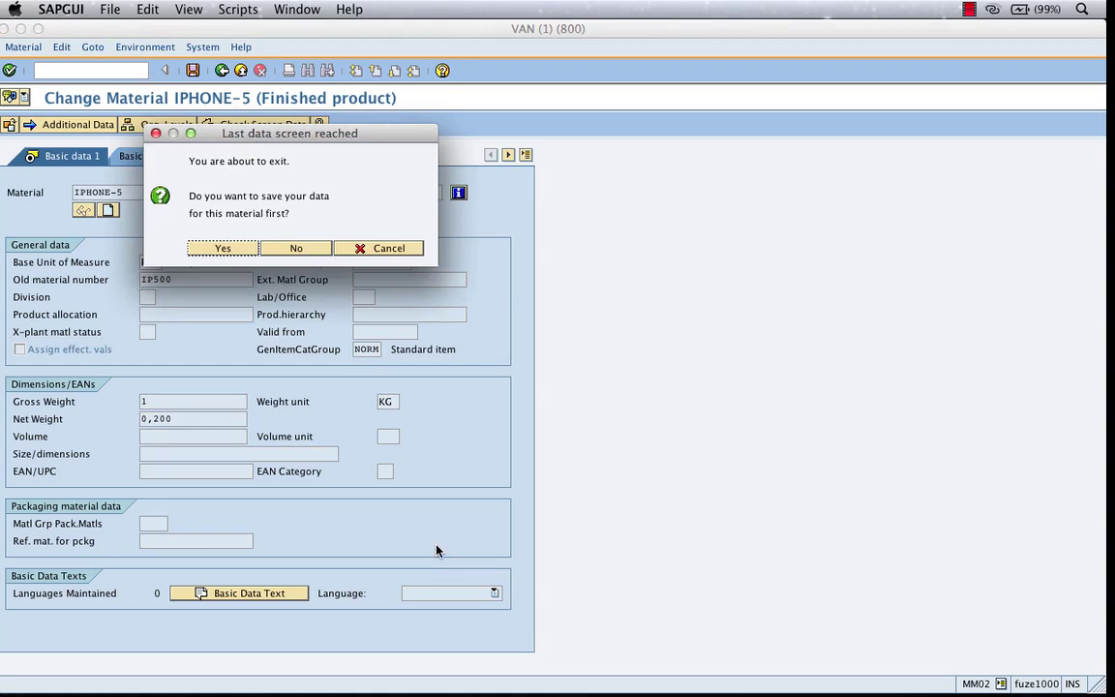
click(216, 248)
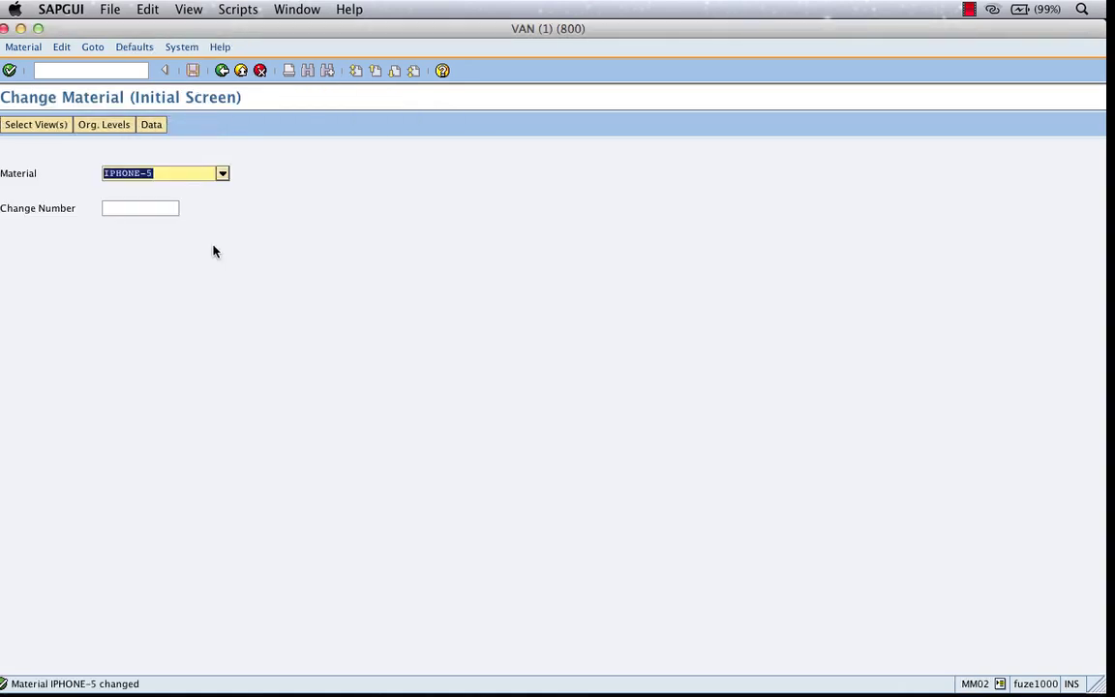
Leave material change, start transaction mm03 and display the Basic Data 1 view of IPHONE-5
click(222, 70)
click(87, 70)
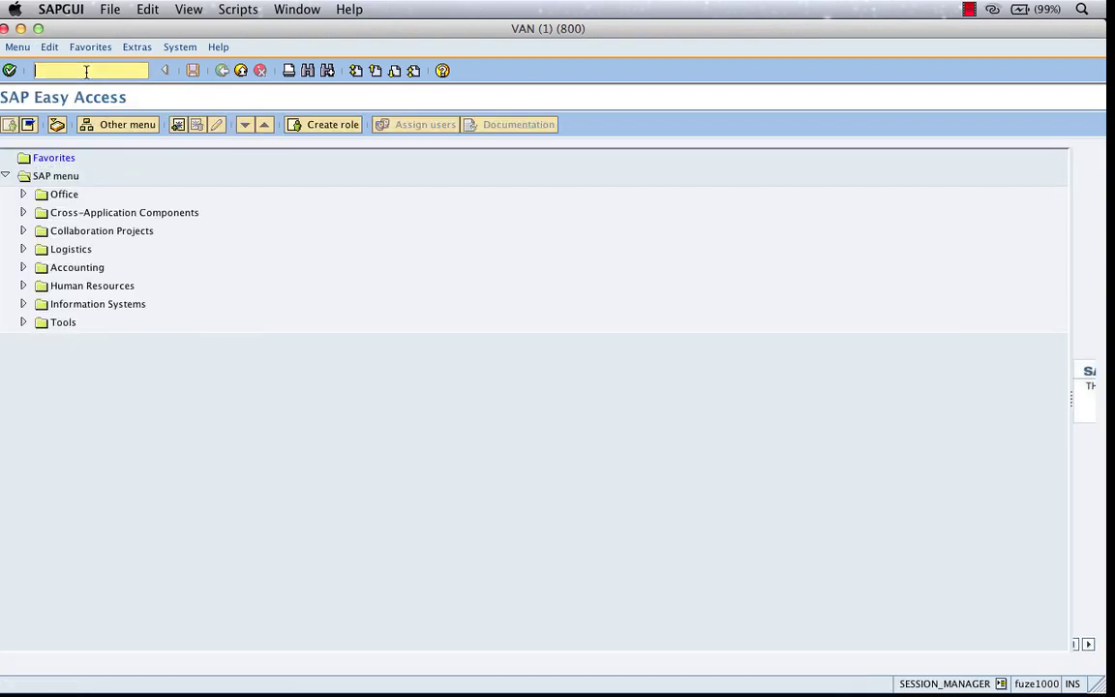
text(mm03)
key(Return)
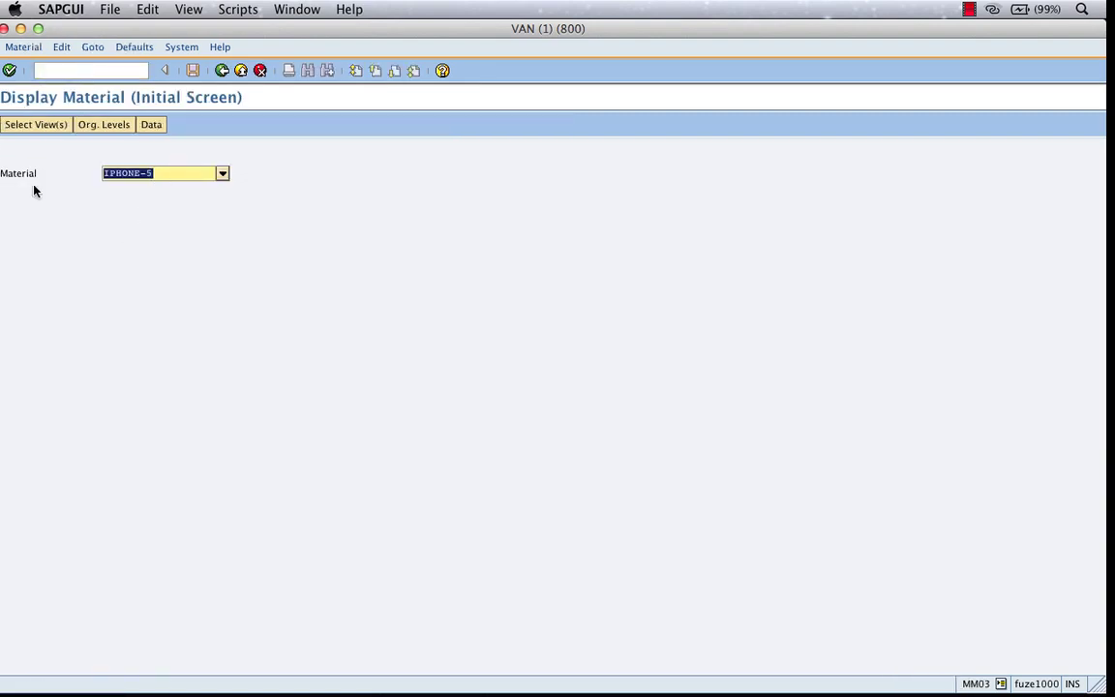
click(10, 70)
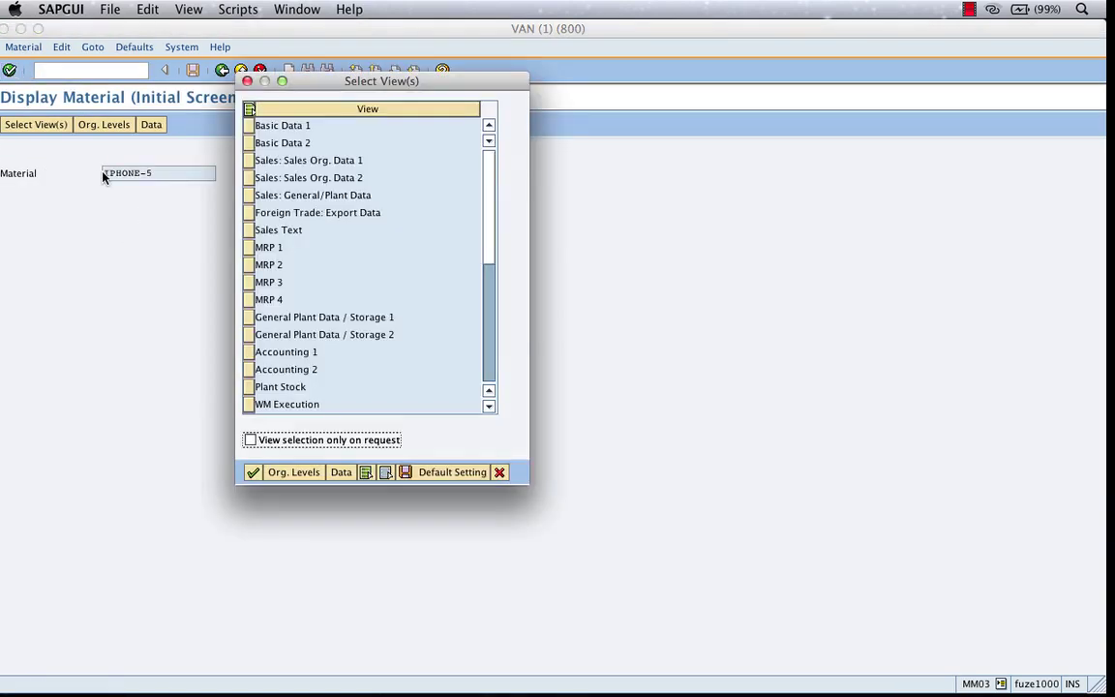
click(249, 126)
click(253, 472)
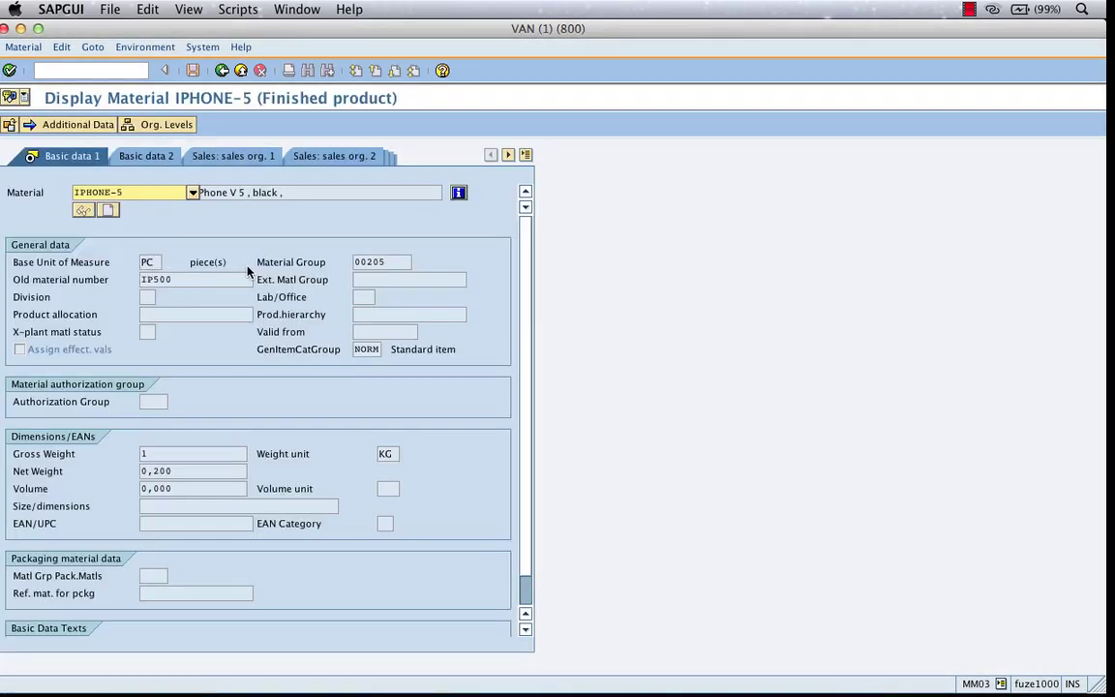
Check the material description and the material group in the displayed basic data
click(300, 192)
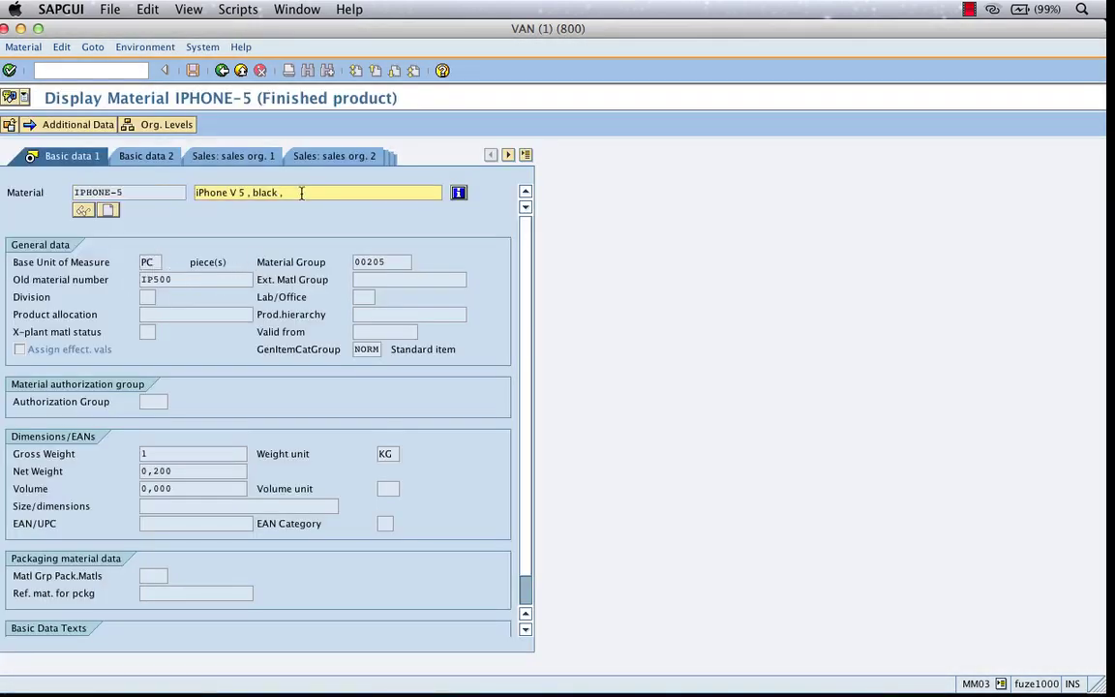
drag(300, 192, 172, 191)
double_click(379, 261)
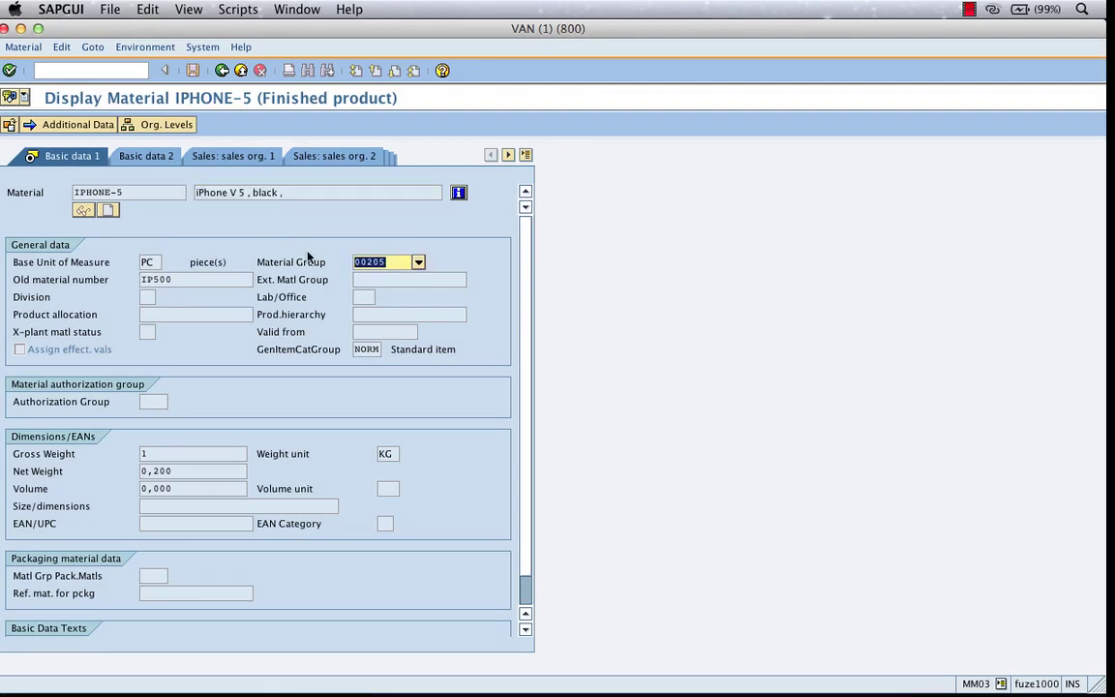